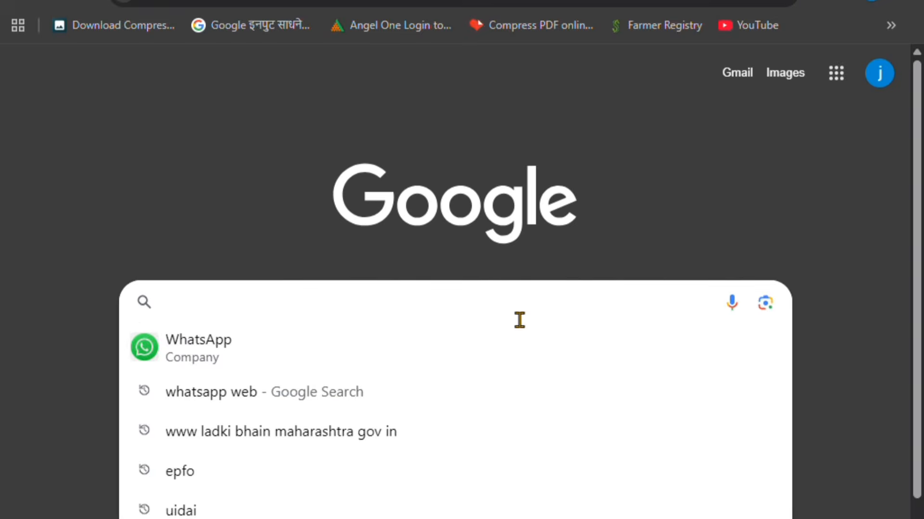
# Search Google for 'mahaelection' and choose the 'mahaelection gov in' suggestion
pyautogui.write('hae')
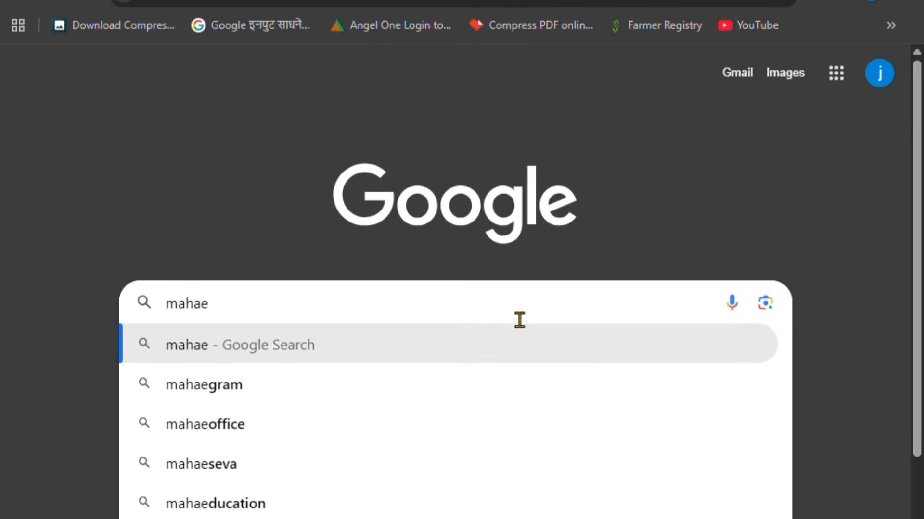
pyautogui.write('lect')
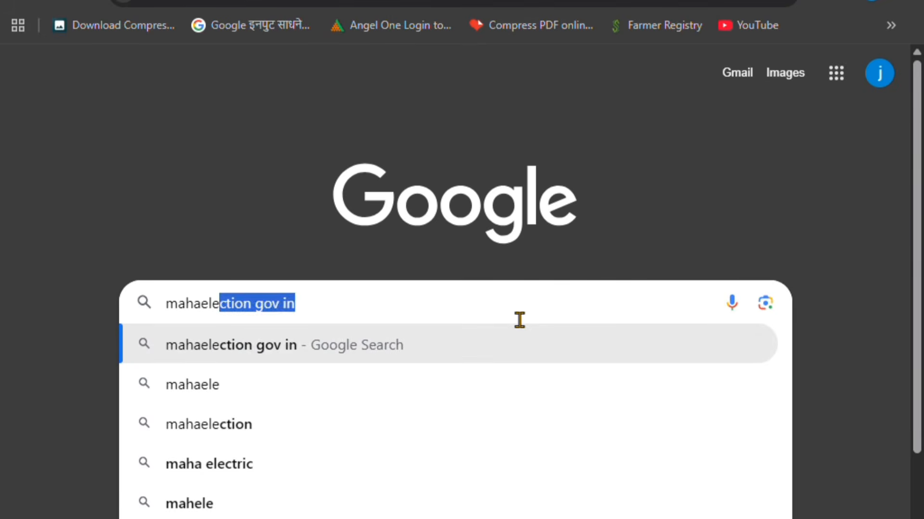
pyautogui.write('io')
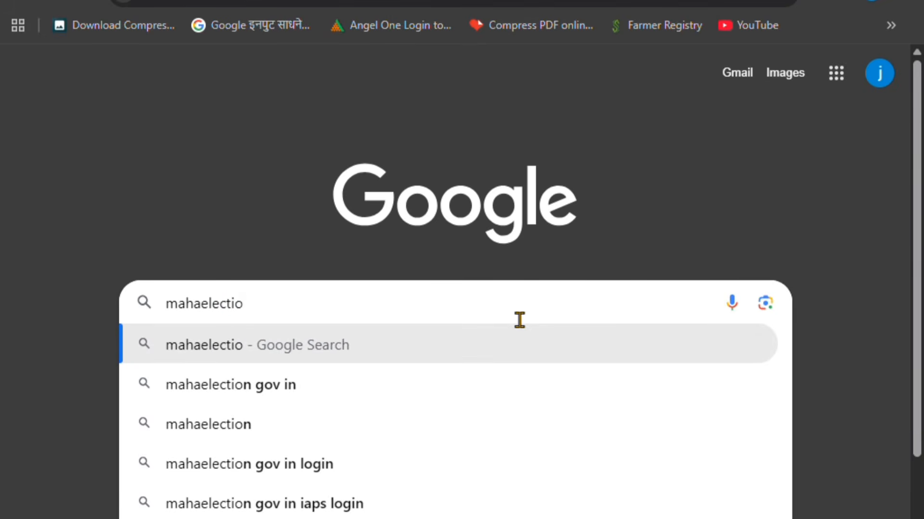
pyautogui.write('n')
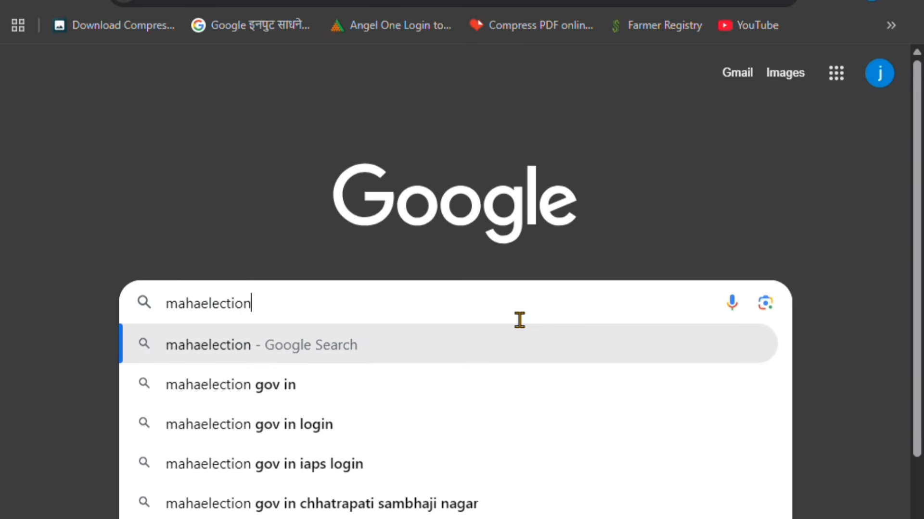
pyautogui.click(377, 384)
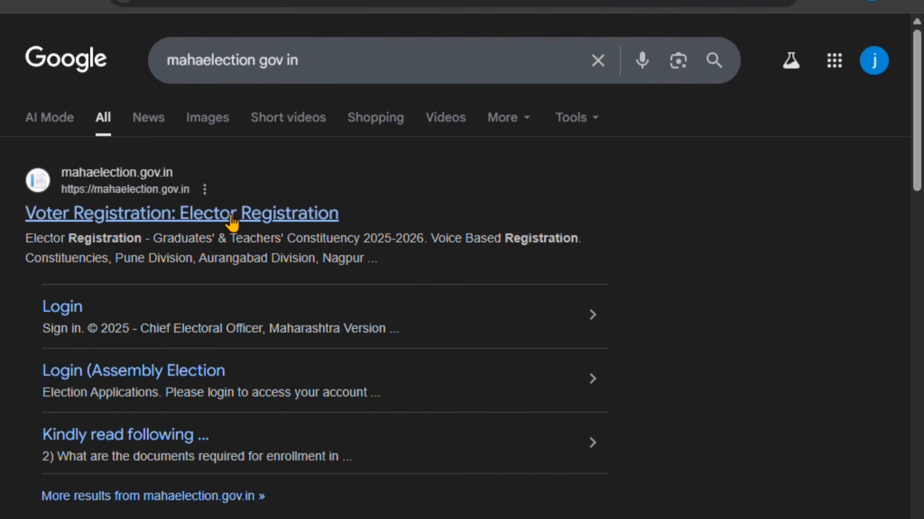
# Open the Elector Registration site and enter the applicant's mobile number
pyautogui.click(155, 217)
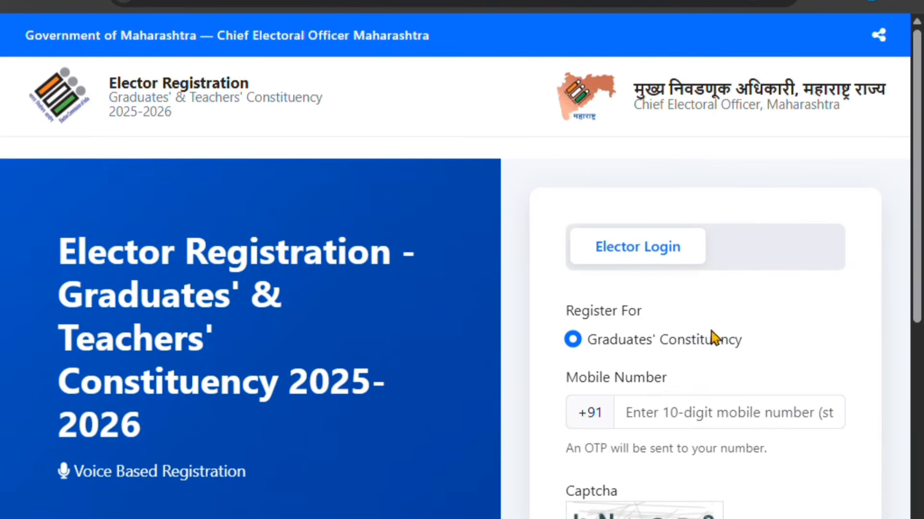
pyautogui.click(693, 421)
pyautogui.scroll(-3, 683, 419)
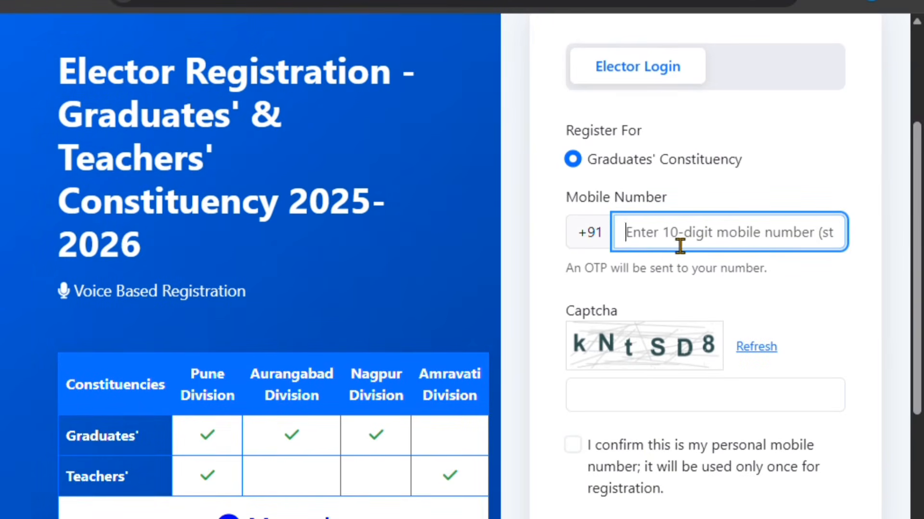
pyautogui.write('9')
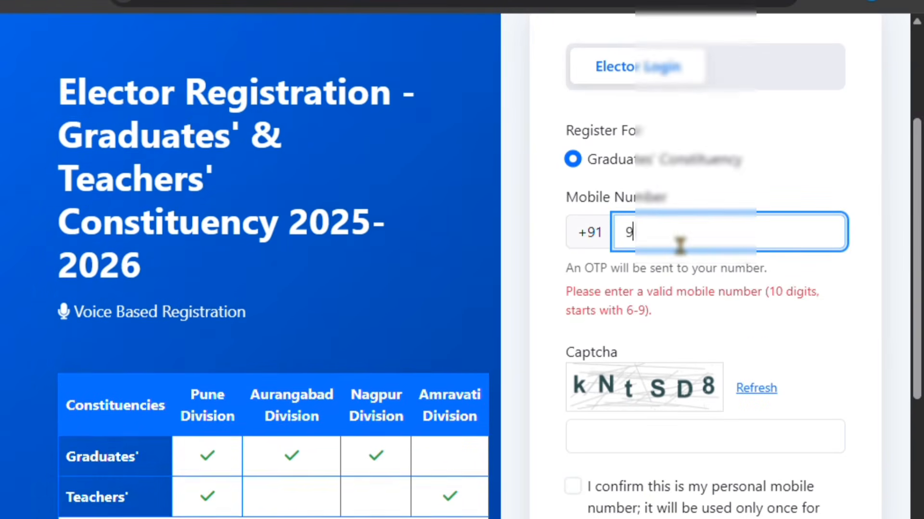
pyautogui.write('960•••••')
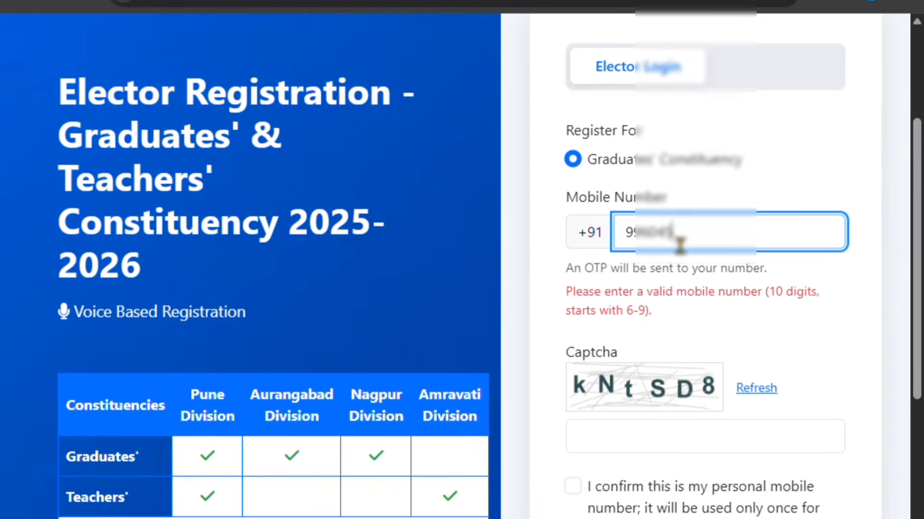
pyautogui.write('•')
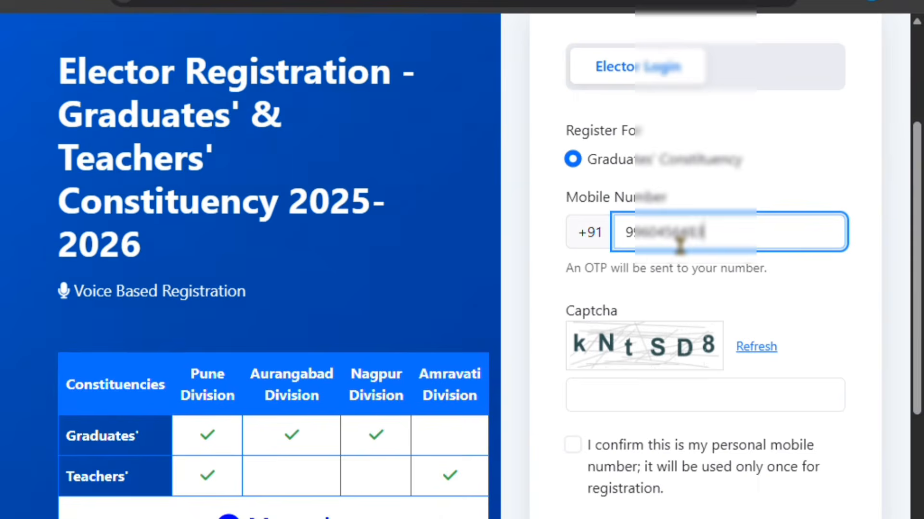
# Enter the captcha, confirm the number is personal, and request the OTP
pyautogui.click(671, 417)
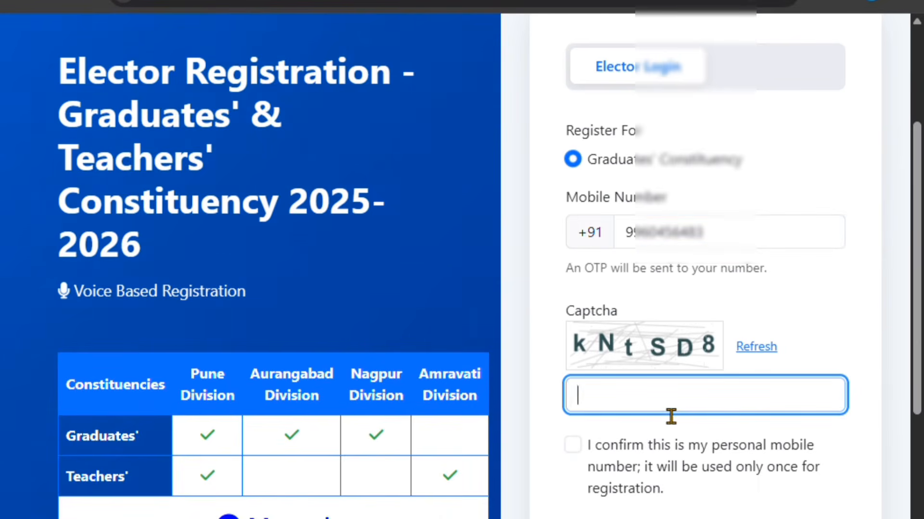
pyautogui.write('kN')
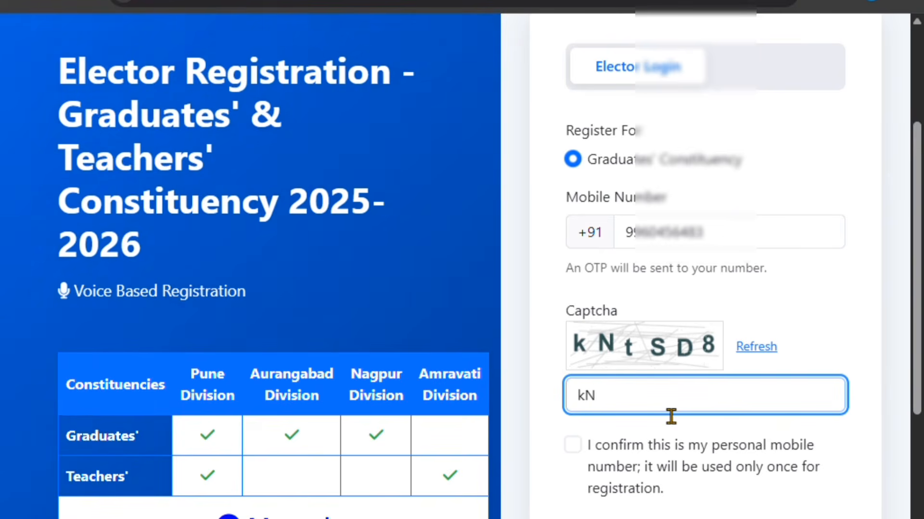
pyautogui.write('ts')
pyautogui.press('BackSpace')
pyautogui.write('S')
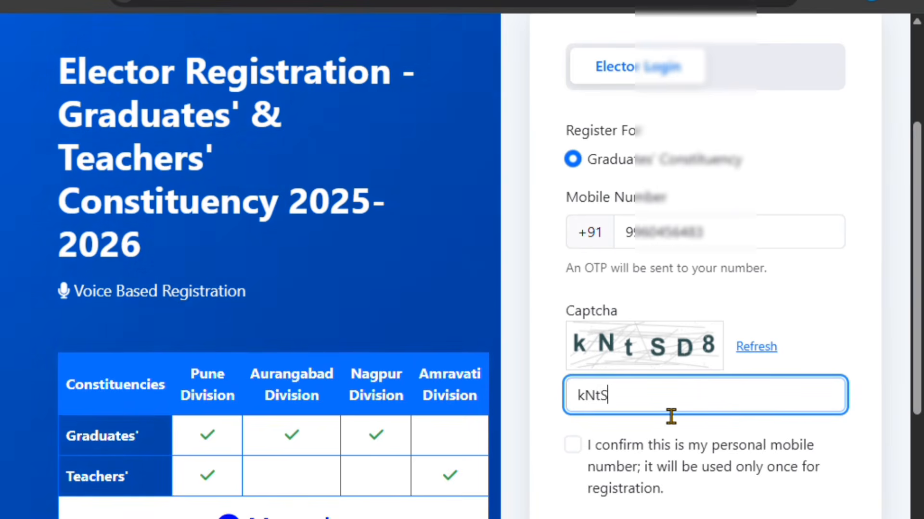
pyautogui.write('D8')
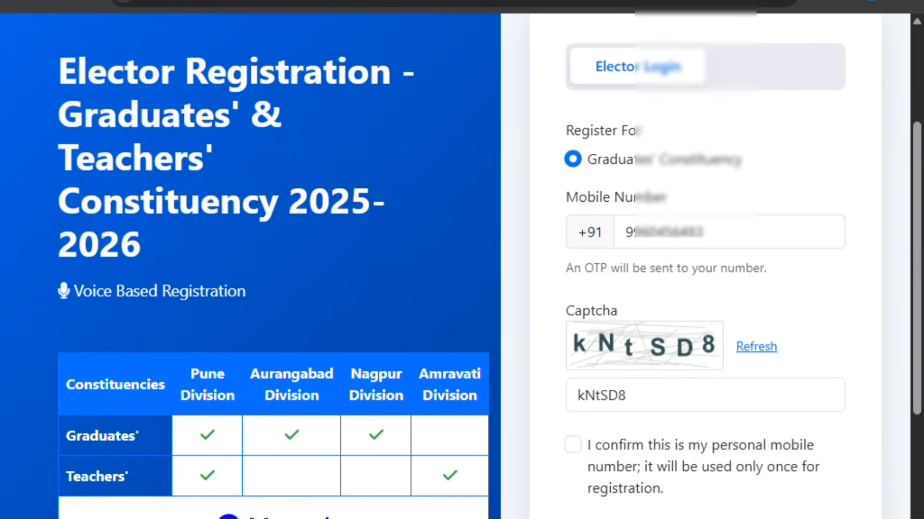
pyautogui.scroll(-3, 461, 289)
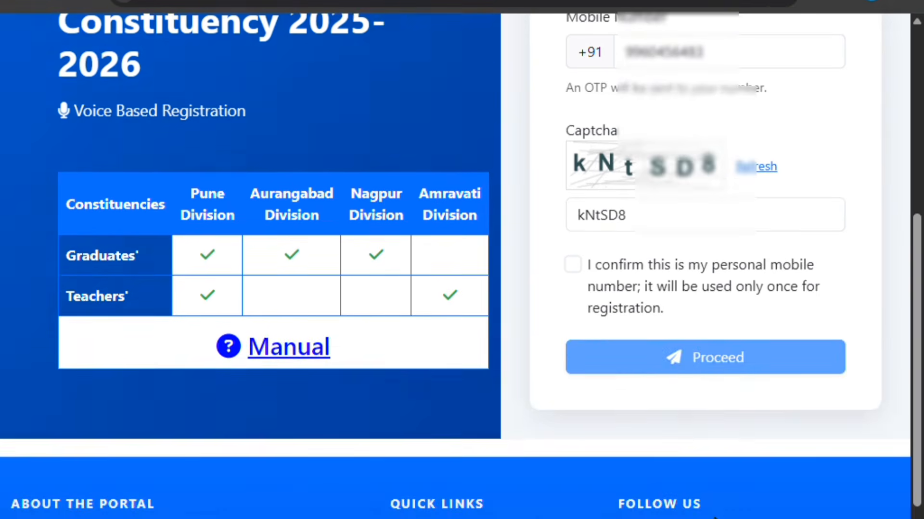
pyautogui.click(573, 264)
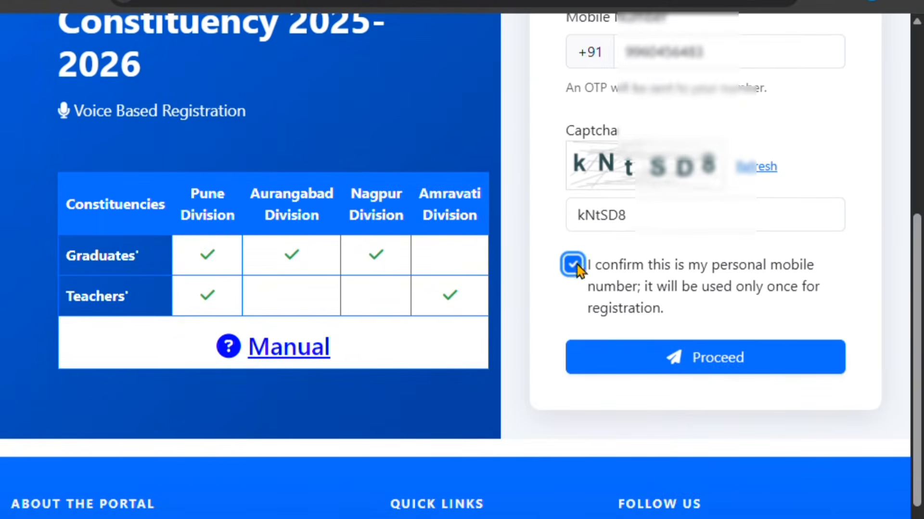
pyautogui.click(647, 364)
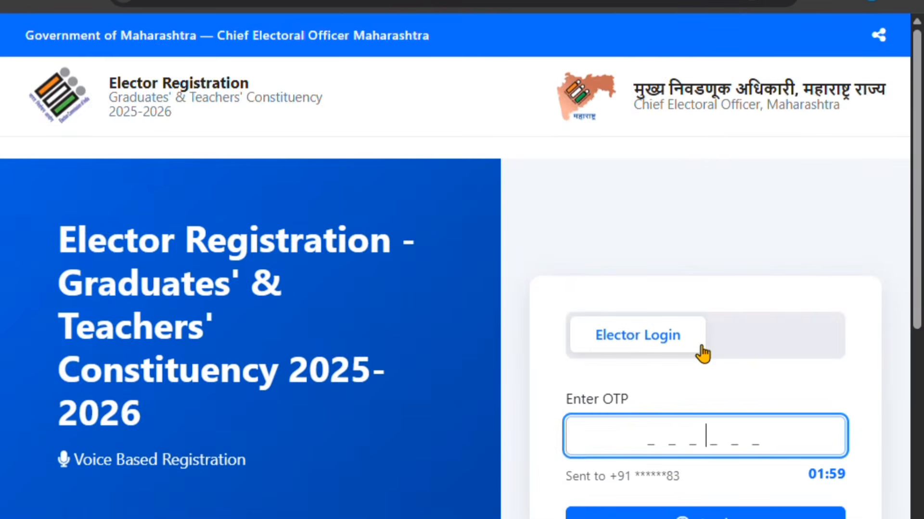
# Enter the received 6-digit OTP and log in
pyautogui.scroll(-2, 669, 439)
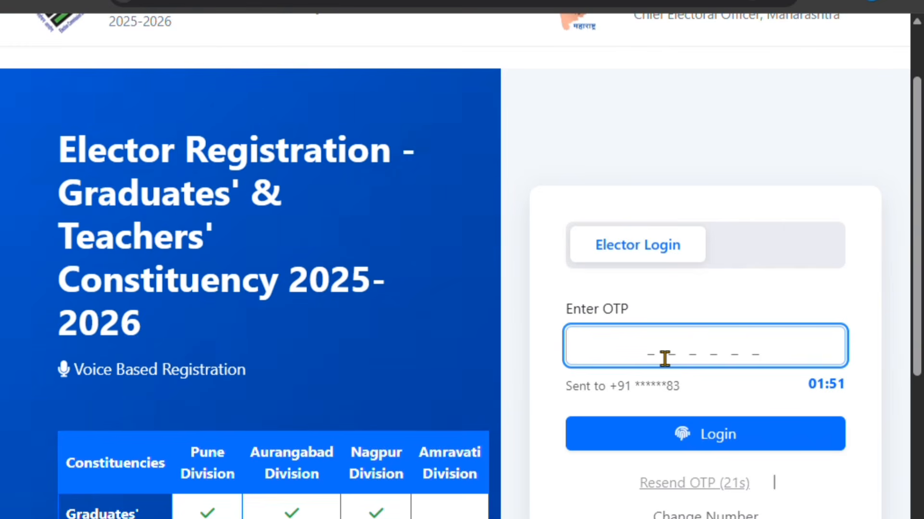
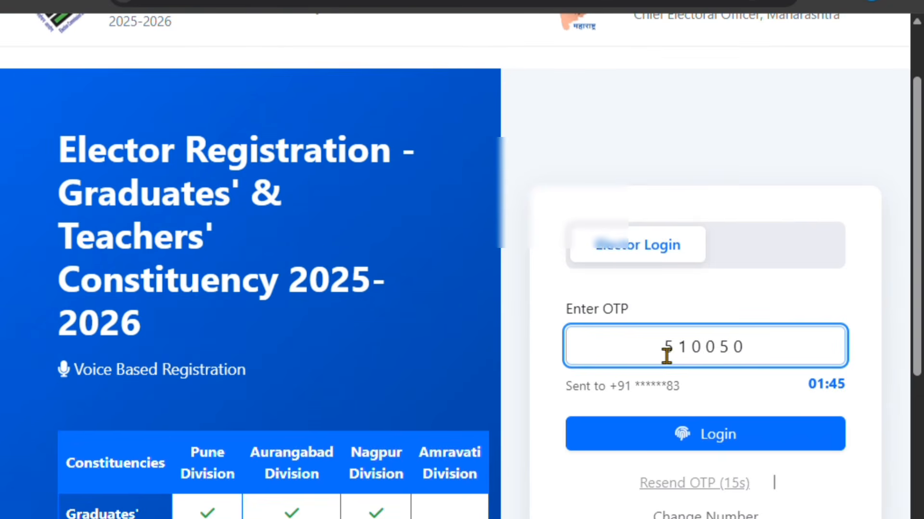
pyautogui.click(730, 449)
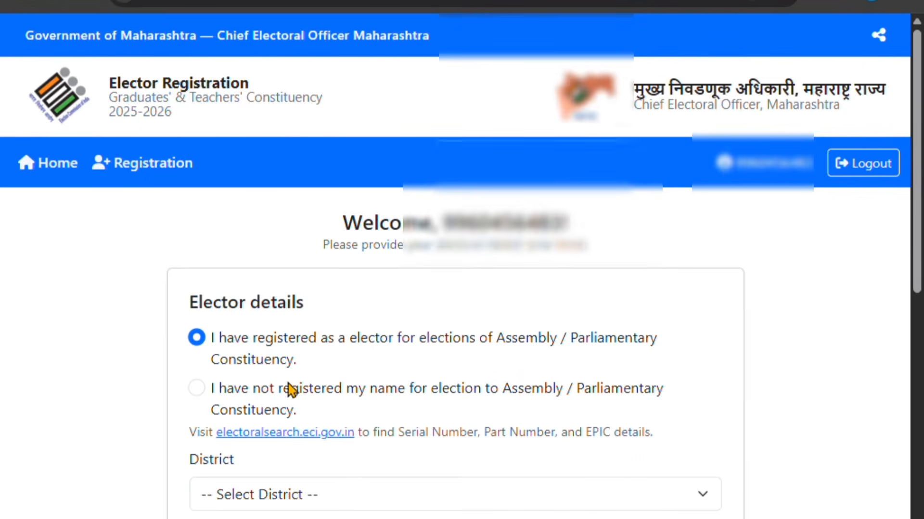
# Select PARBHANI as district and 96 - Parbhani as constituency, then move to Part No
pyautogui.scroll(-3, 331, 385)
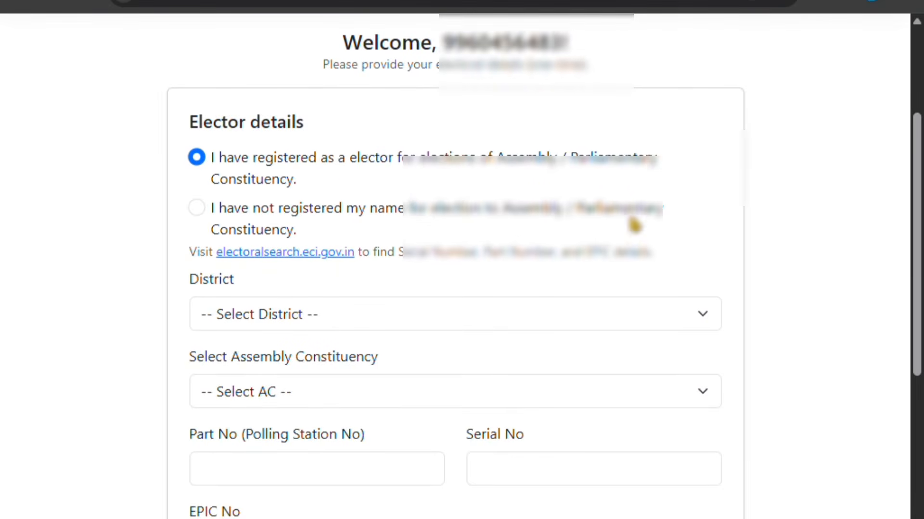
pyautogui.click(268, 314)
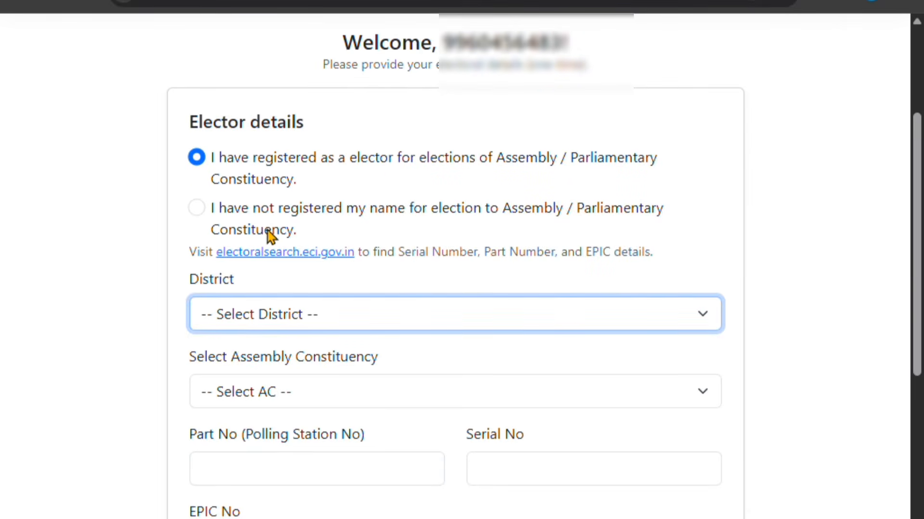
pyautogui.click(265, 264)
pyautogui.scroll(-1, 335, 359)
pyautogui.click(326, 303)
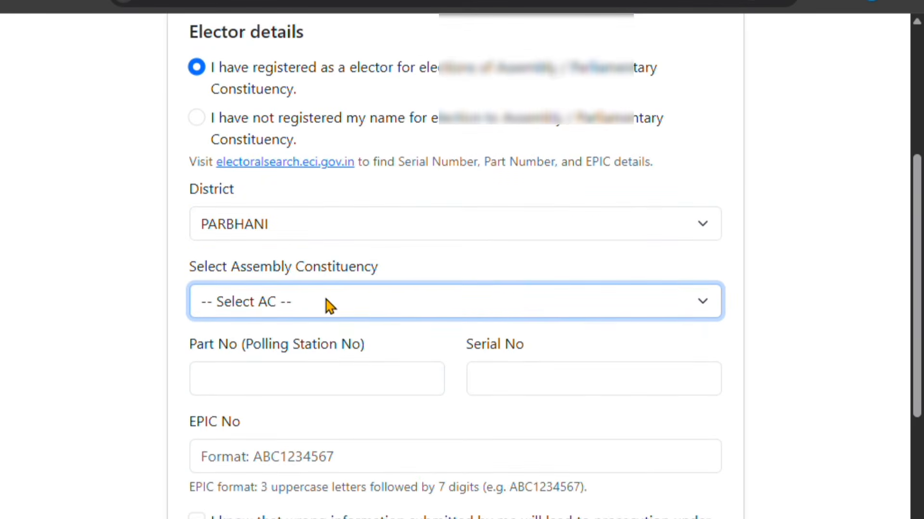
pyautogui.click(301, 382)
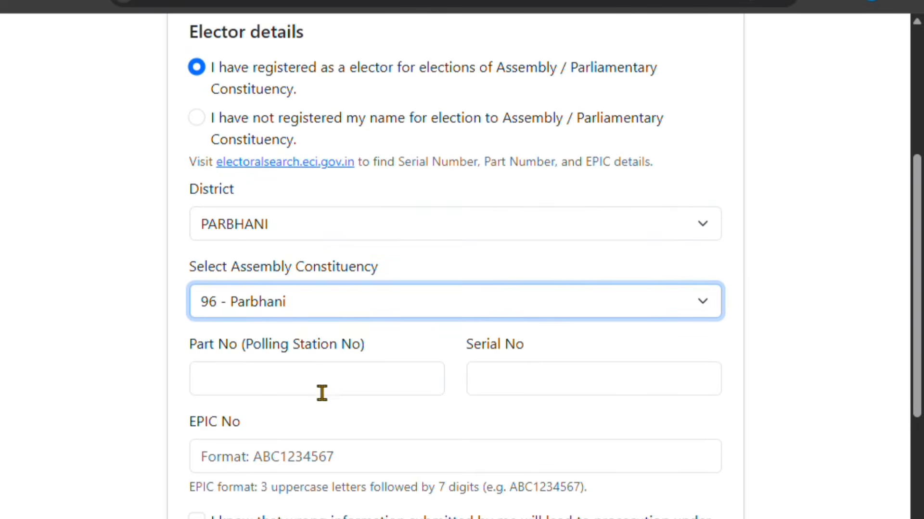
pyautogui.click(327, 382)
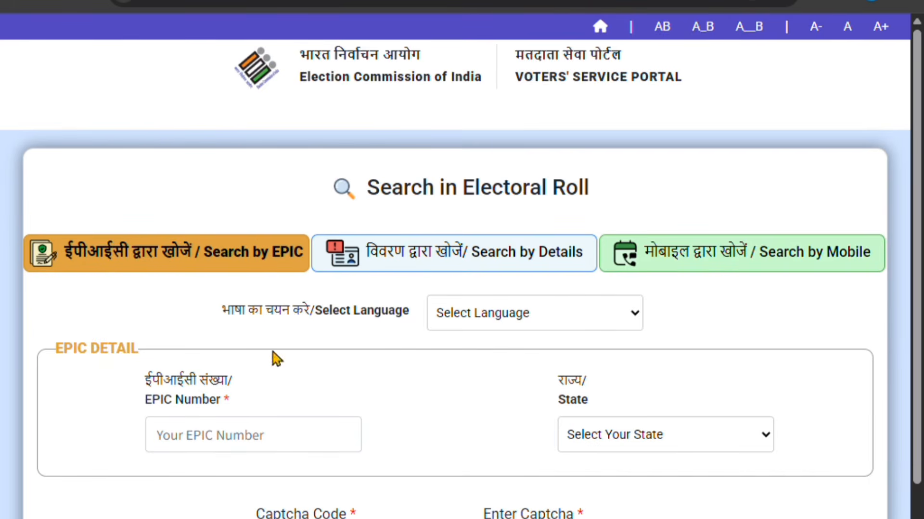
# Enter the voter's EPIC number and choose Maharashtra as the state
pyautogui.click(299, 451)
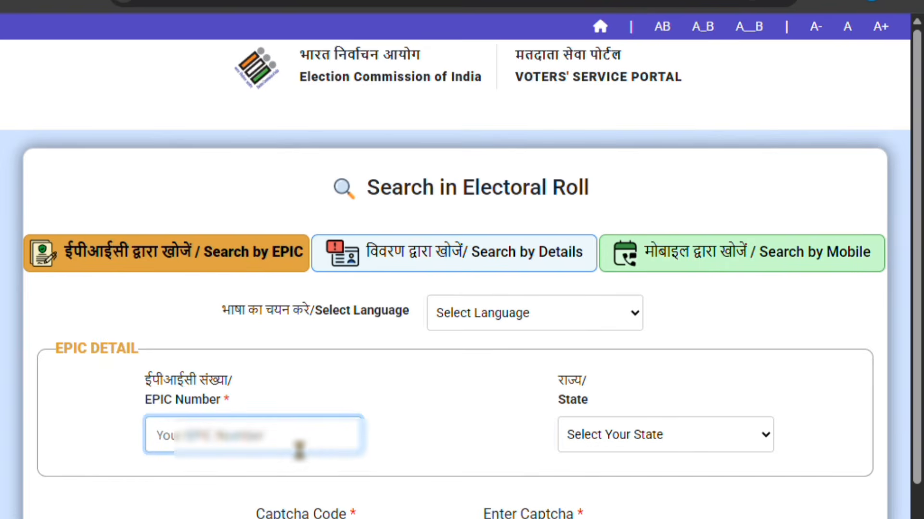
pyautogui.write('N')
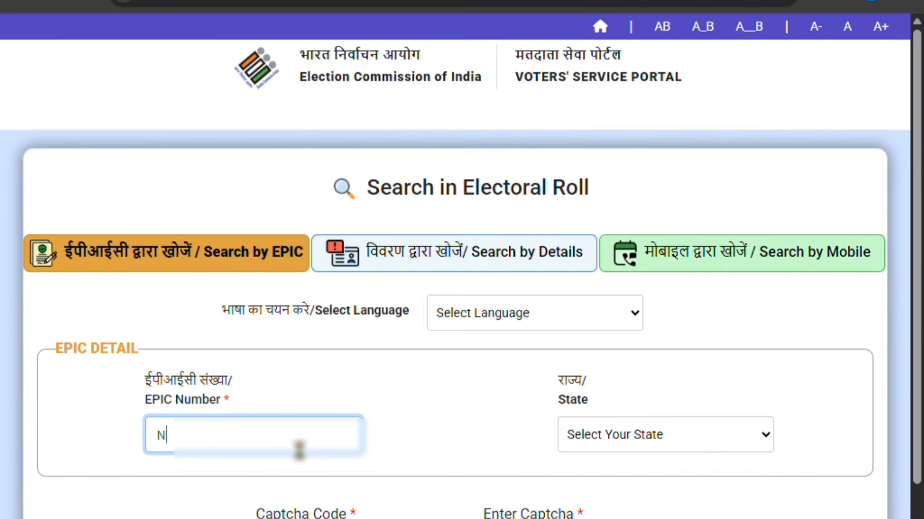
pyautogui.write('M???')
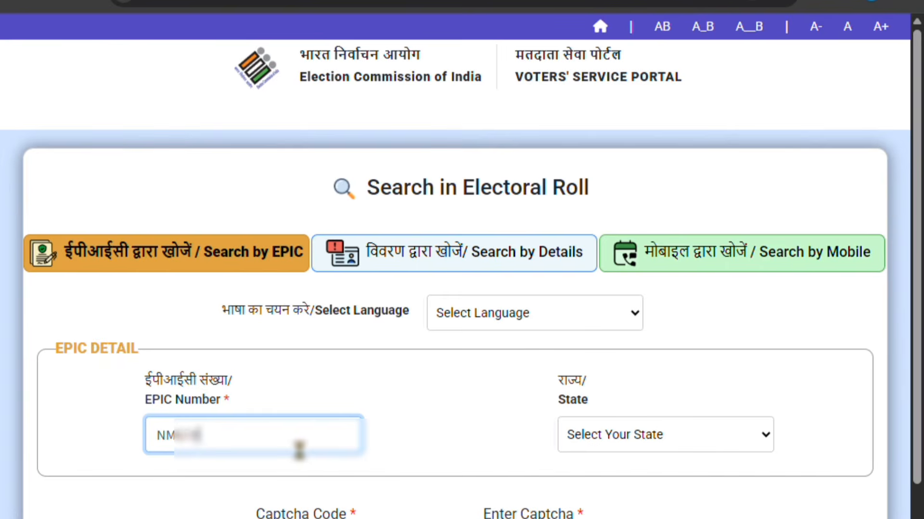
pyautogui.write('??????')
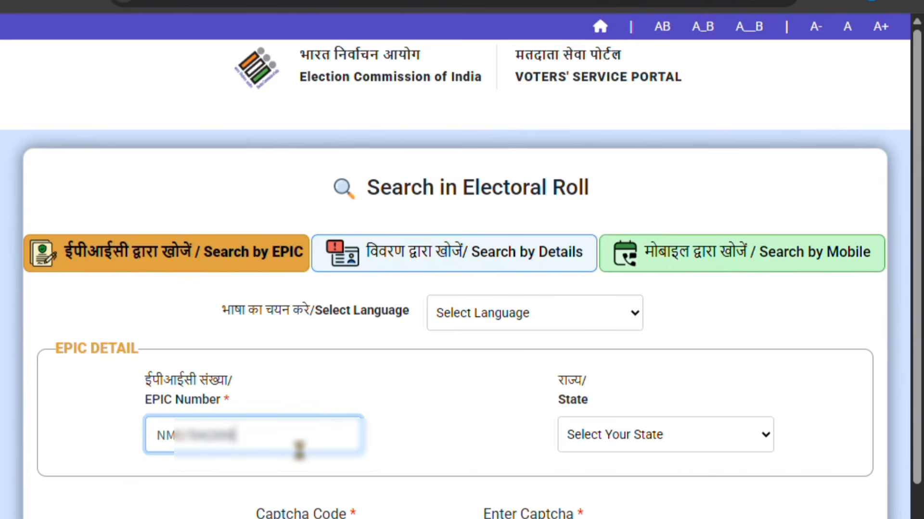
pyautogui.click(624, 449)
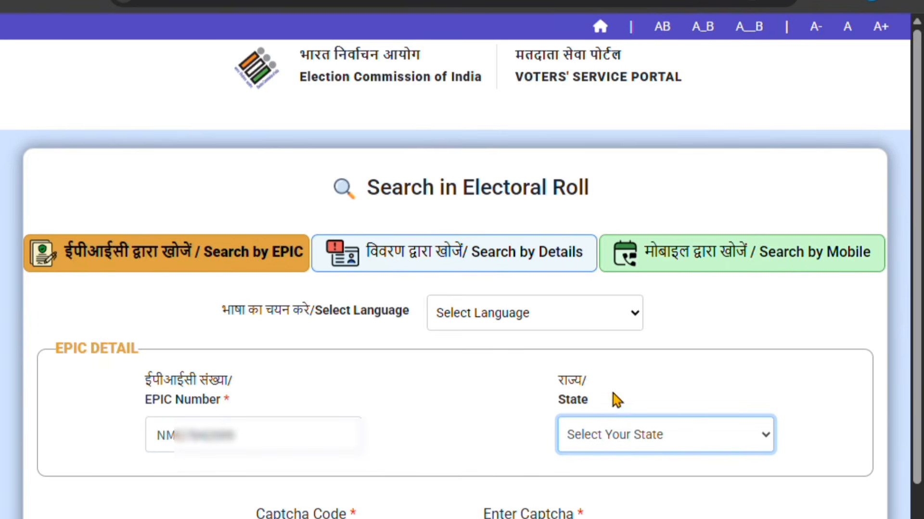
pyautogui.click(603, 261)
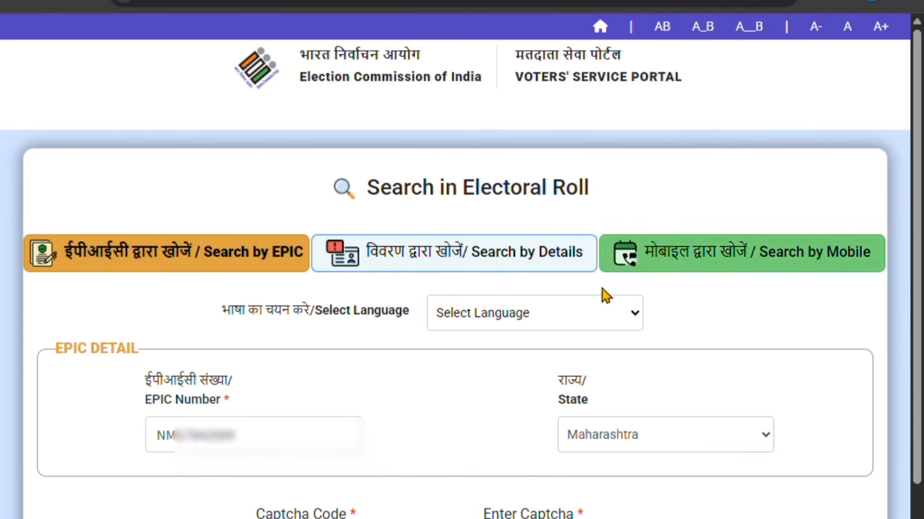
pyautogui.click(601, 315)
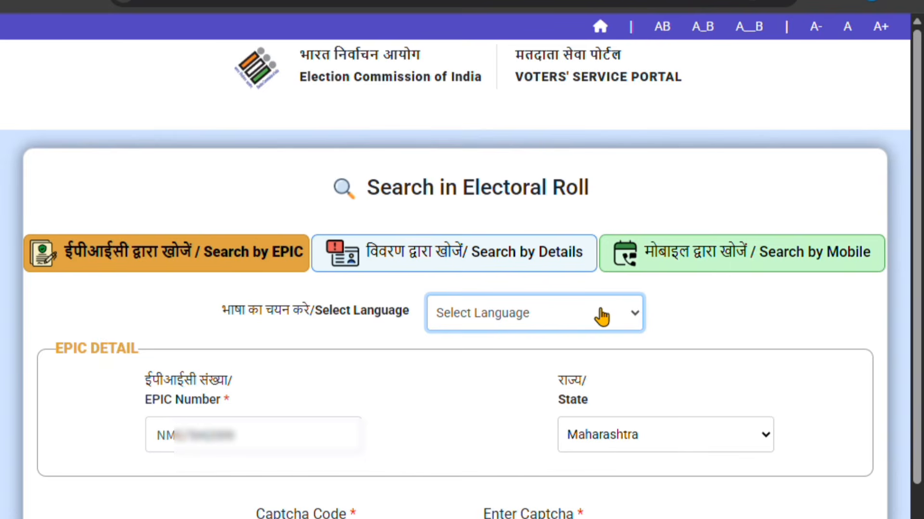
# Set the language to Marathi, enter the captcha and run the search
pyautogui.click(428, 424)
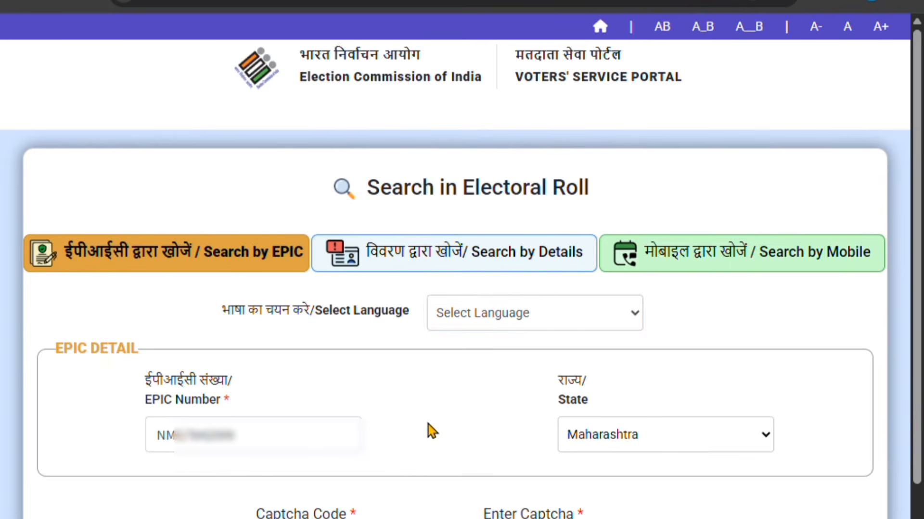
pyautogui.click(468, 312)
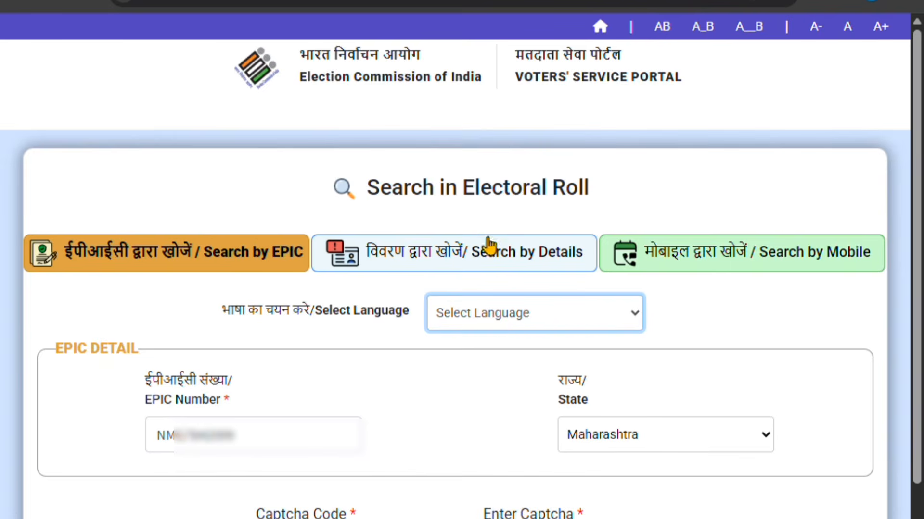
pyautogui.click(467, 377)
pyautogui.scroll(-2, 470, 389)
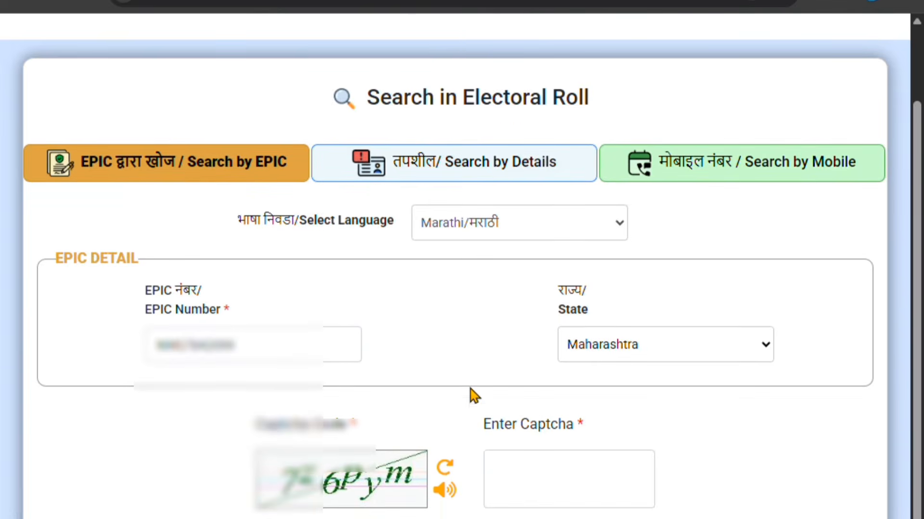
pyautogui.click(539, 482)
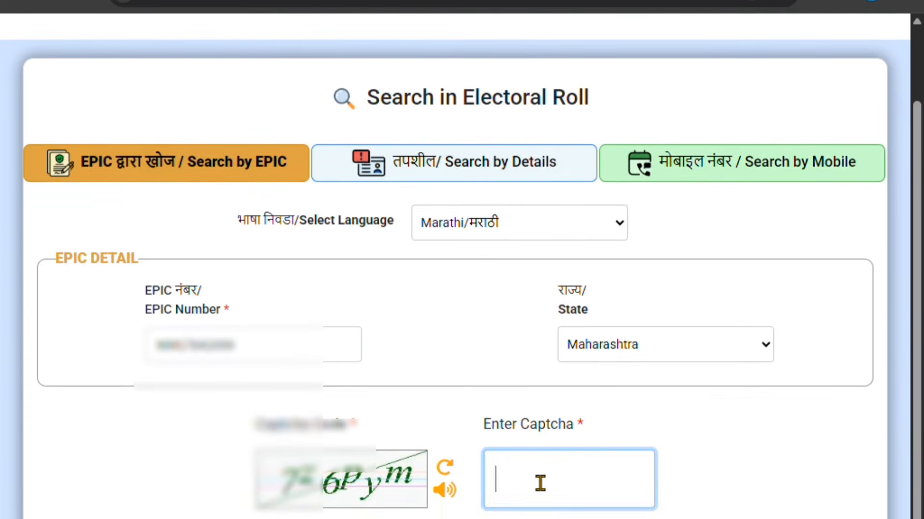
pyautogui.write('7z6Pym')
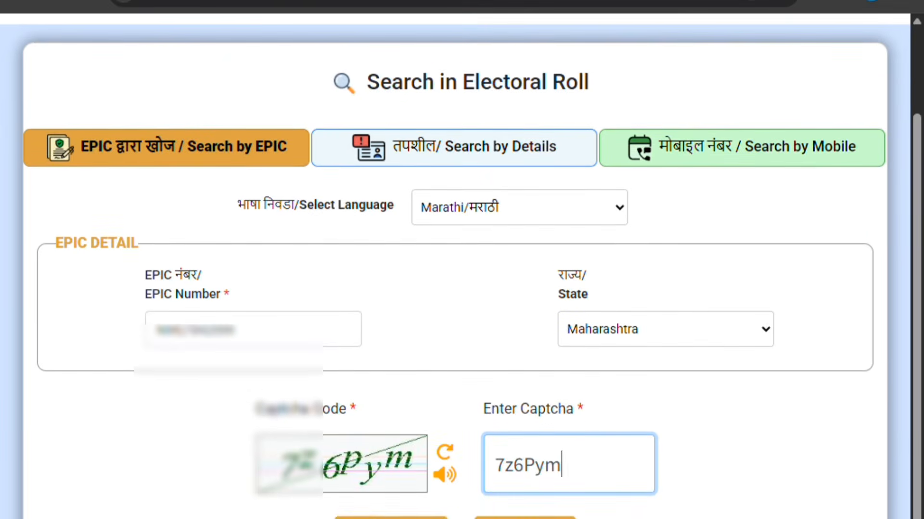
pyautogui.press('Return')
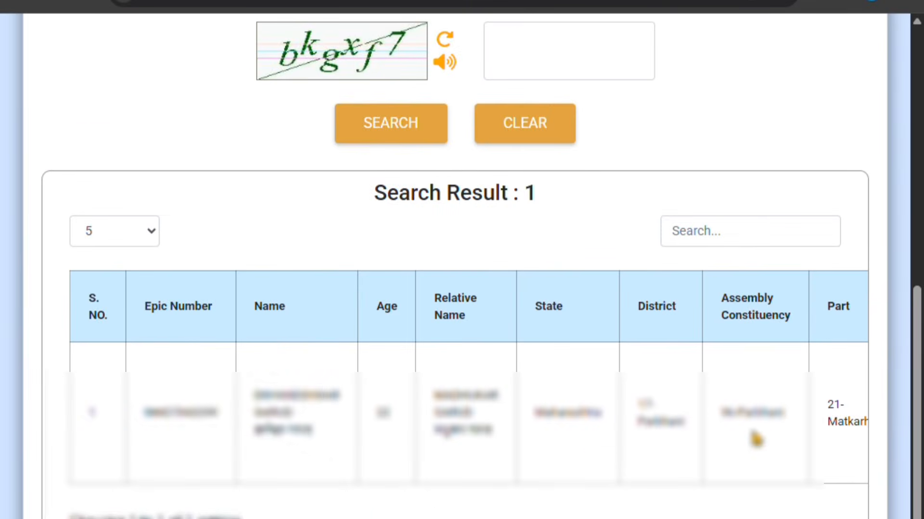
# Scroll the results table right and open View Details for the matching voter
pyautogui.moveTo(757, 437); pyautogui.dragTo(697, 439)
pyautogui.click(837, 514)
pyautogui.hscroll(5, 455, 375)
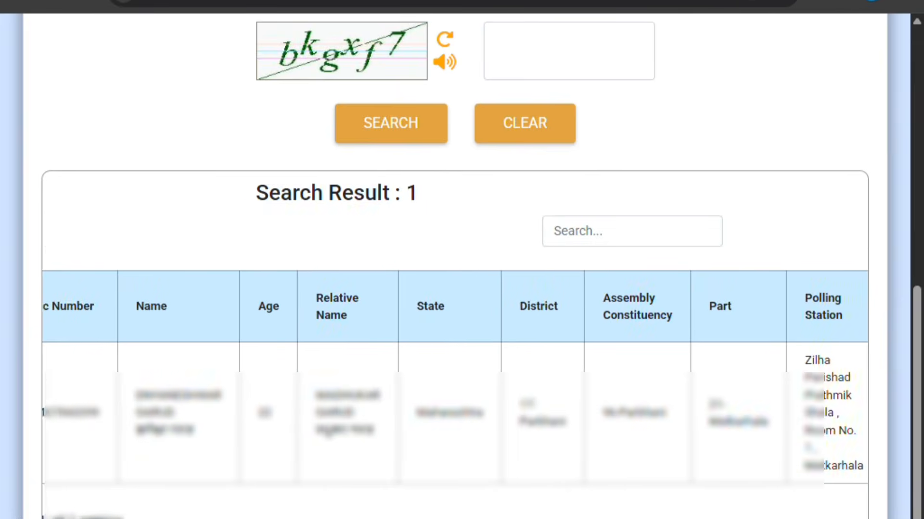
pyautogui.hscroll(5, 455, 376)
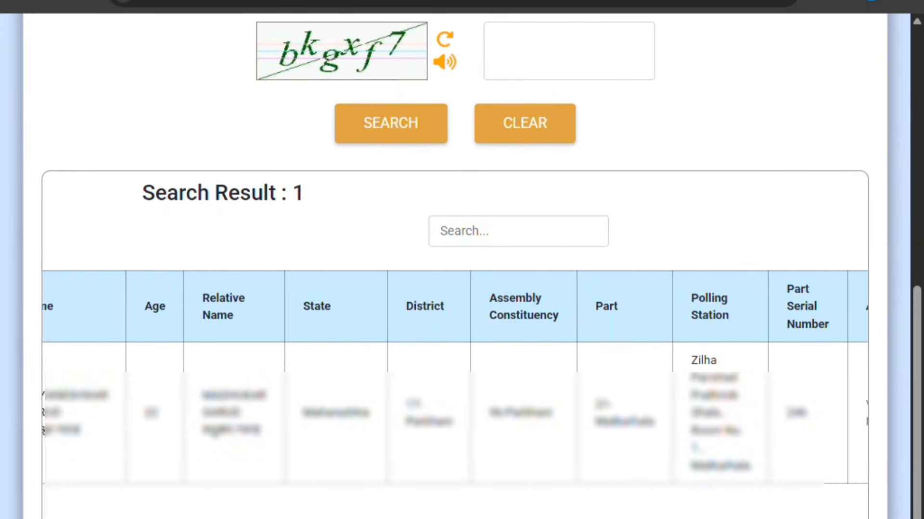
pyautogui.hscroll(2, 455, 375)
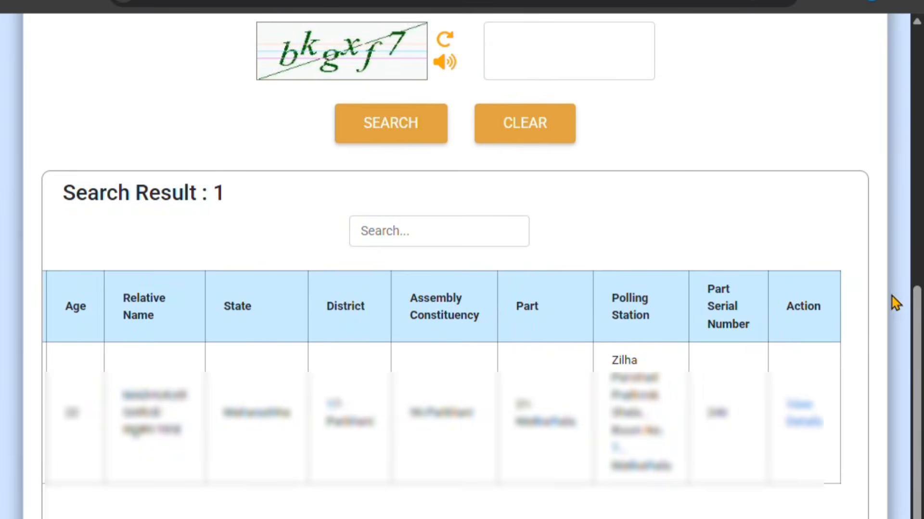
pyautogui.click(807, 413)
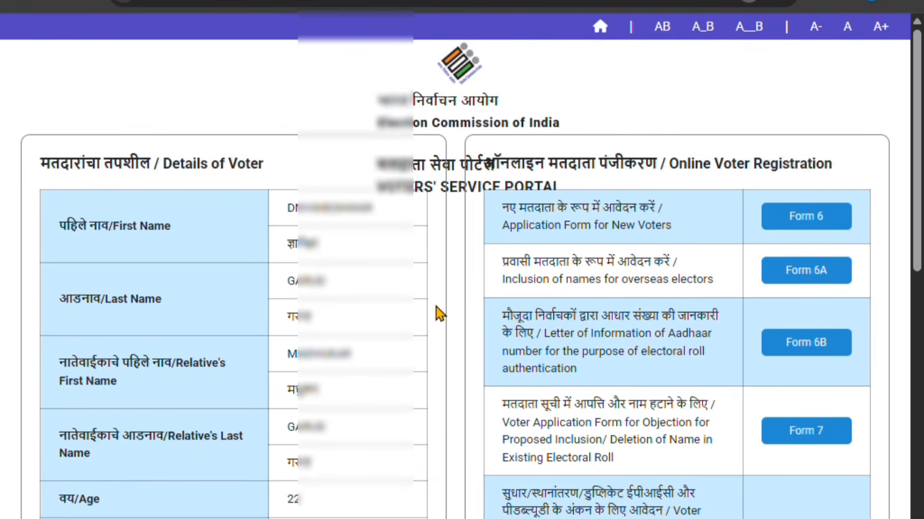
pyautogui.scroll(-6, 439, 314)
pyautogui.scroll(-5, 439, 314)
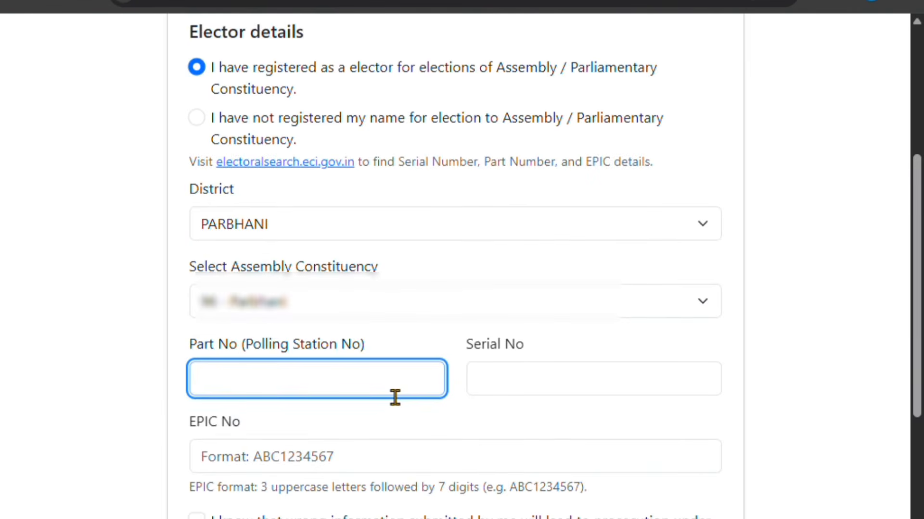
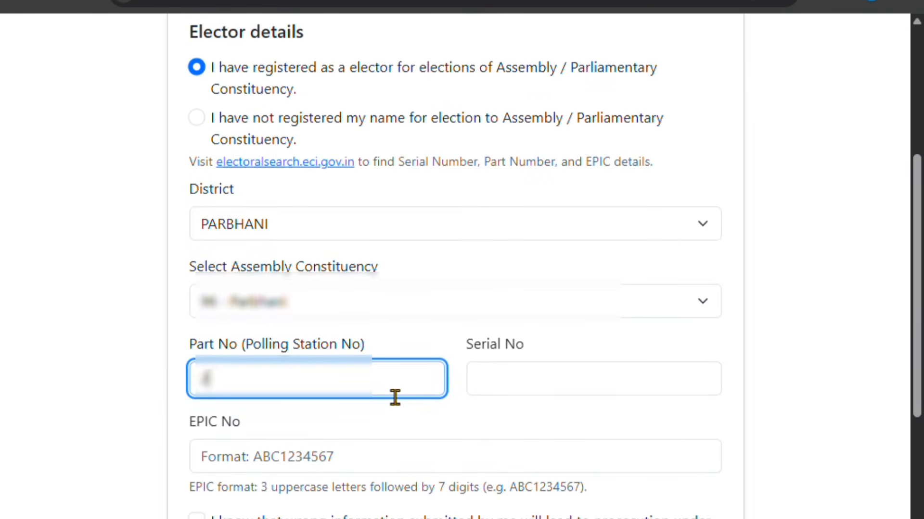
pyautogui.click(673, 382)
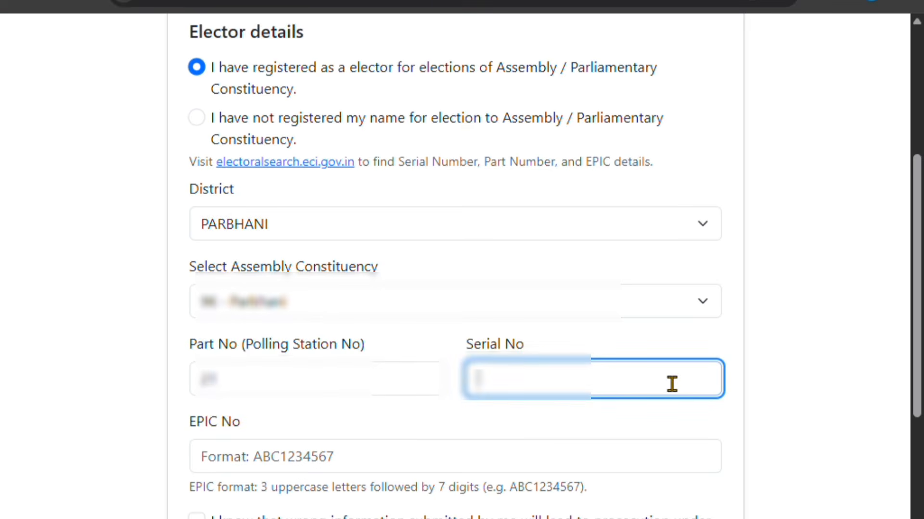
# Enter the EPIC number, accept the declaration, and save the elector details
pyautogui.scroll(-1, 498, 377)
pyautogui.scroll(-1, 497, 377)
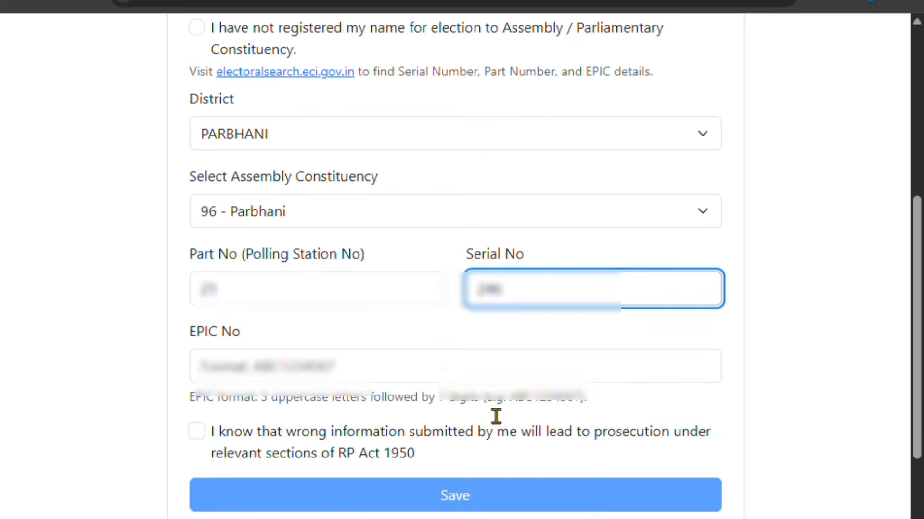
pyautogui.click(439, 373)
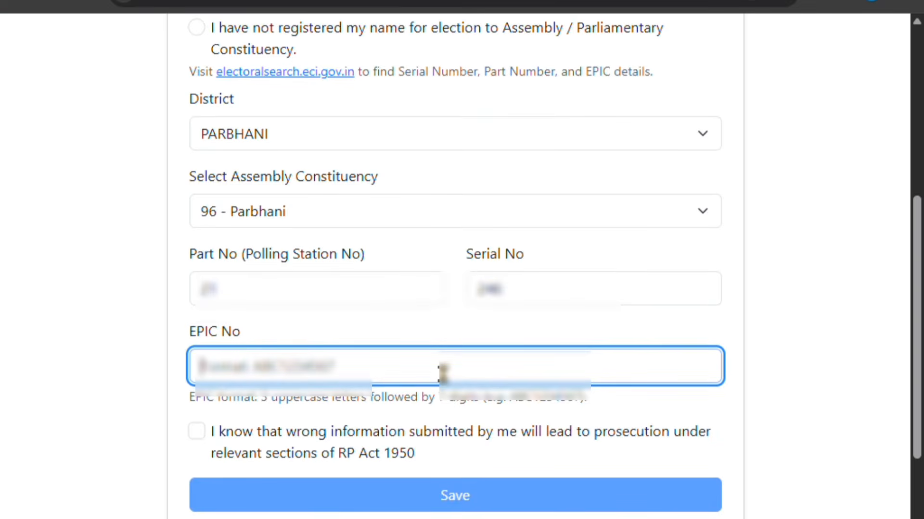
pyautogui.write('n')
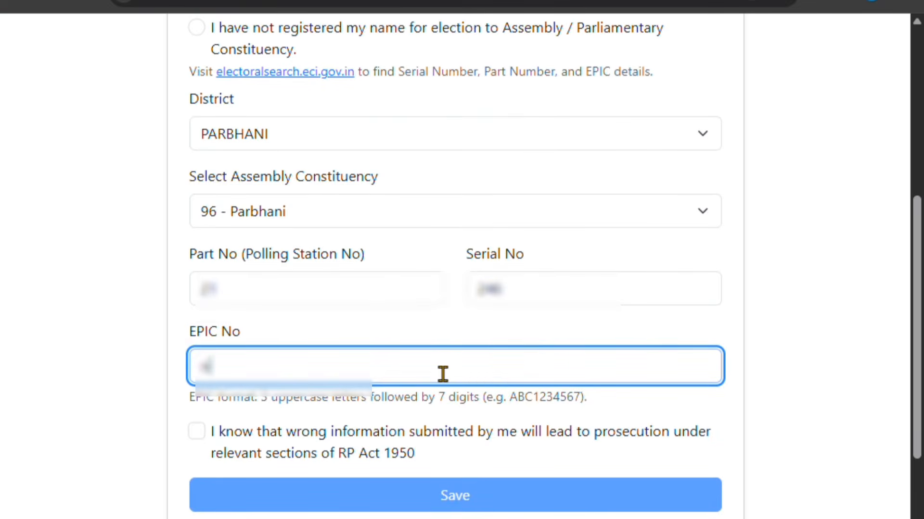
pyautogui.press('BackSpace')
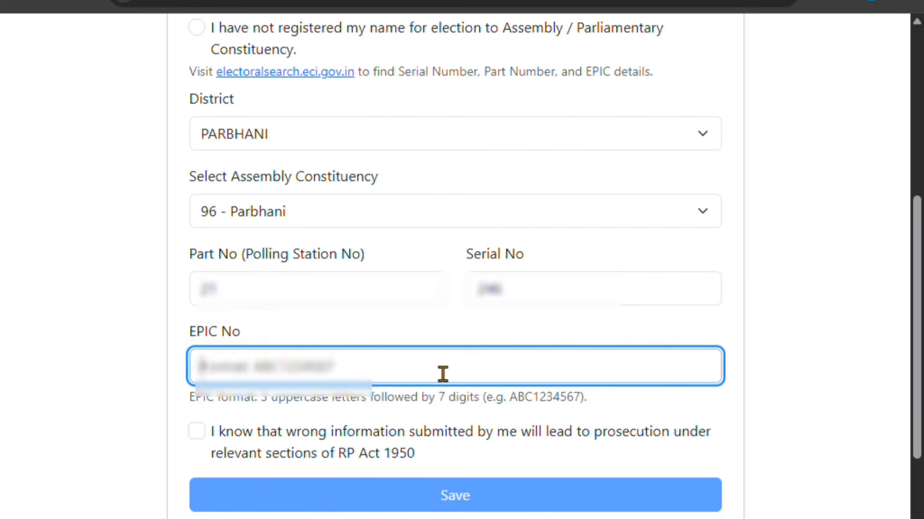
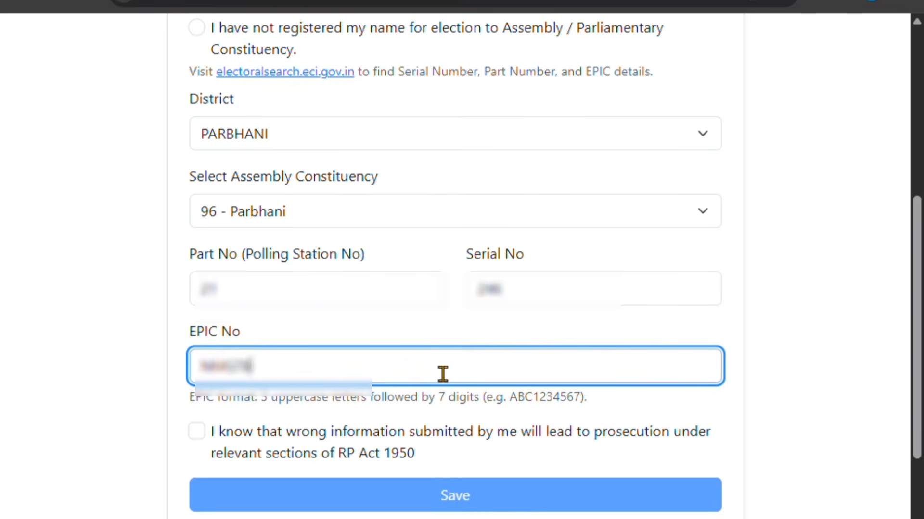
pyautogui.write('••••')
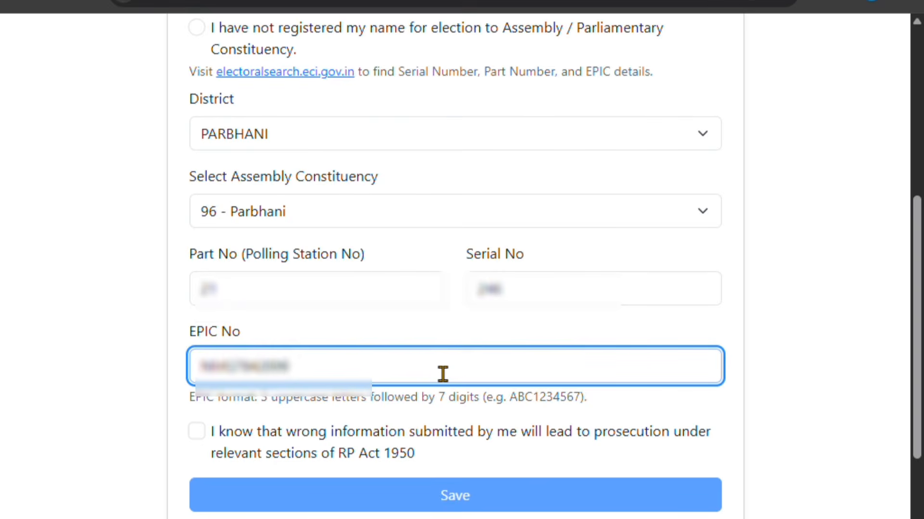
pyautogui.click(197, 432)
pyautogui.click(376, 509)
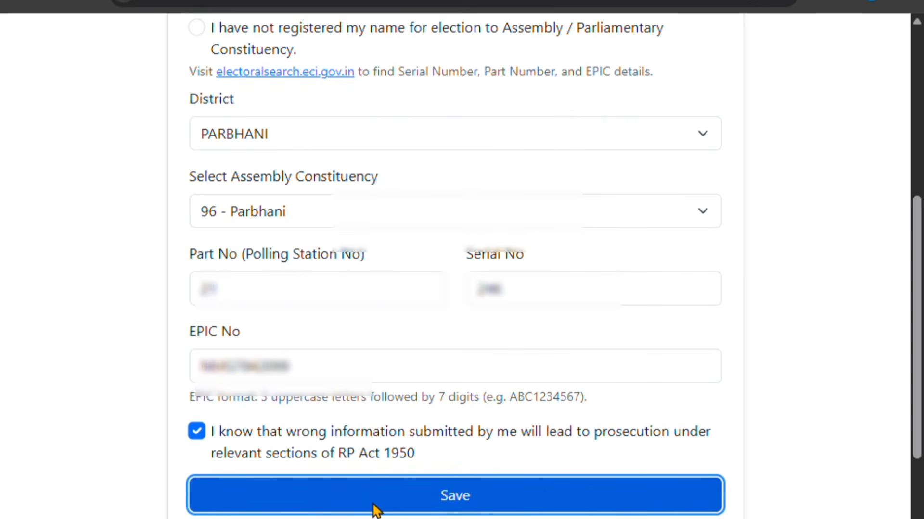
pyautogui.click(442, 505)
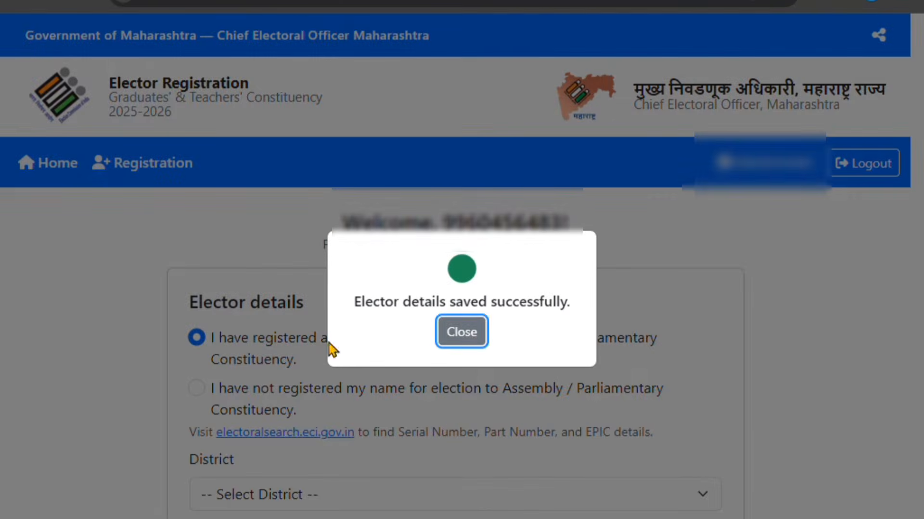
# Dismiss the success message and choose Aurangabad Division Graduates as the constituency
pyautogui.click(462, 333)
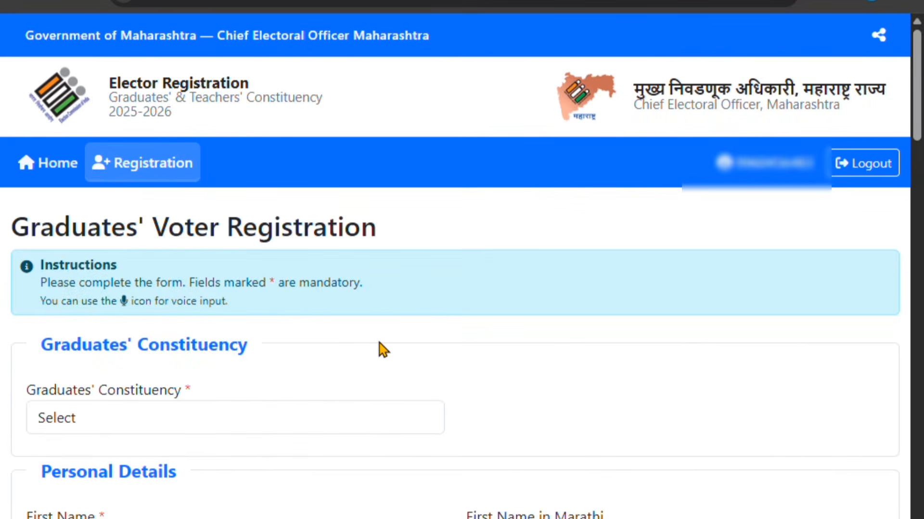
pyautogui.scroll(-2, 366, 351)
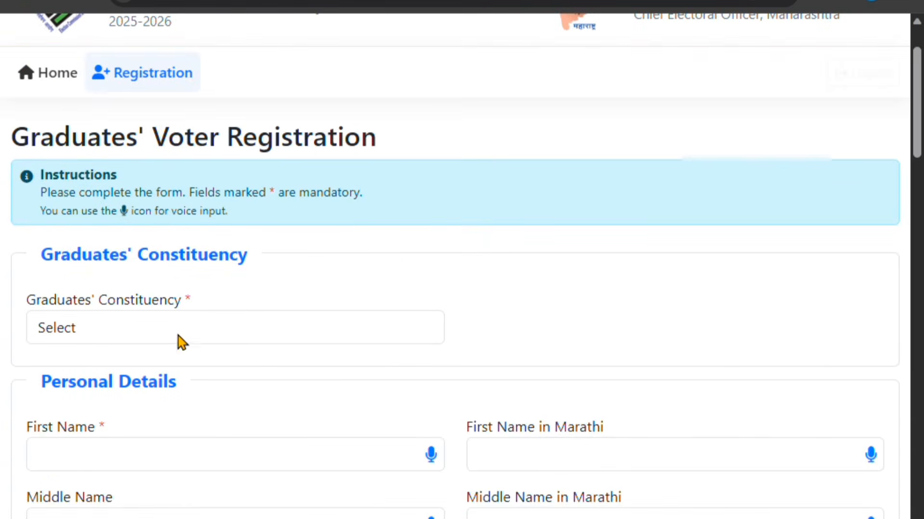
pyautogui.click(133, 337)
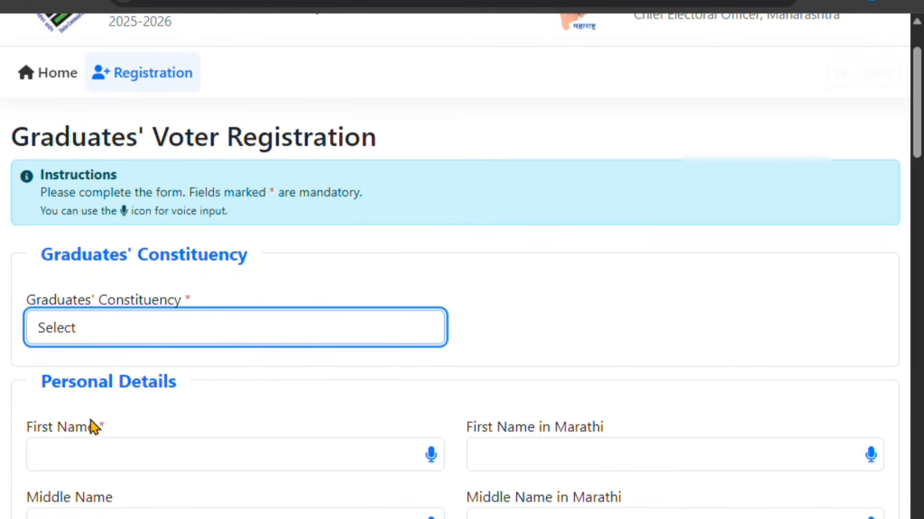
pyautogui.press('Down')
pyautogui.scroll(-2, 416, 370)
pyautogui.scroll(-2, 417, 365)
# Enter the applicant's first name and paste a corrected Marathi first name
pyautogui.click(296, 292)
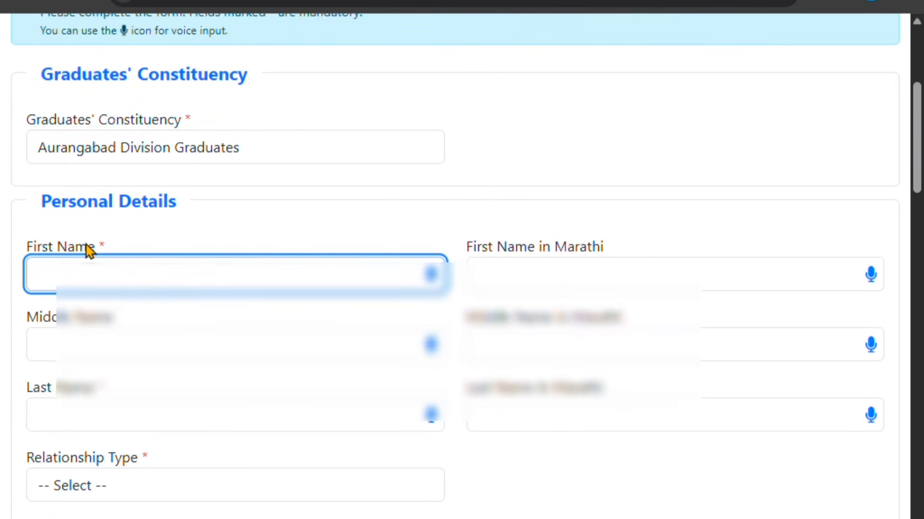
pyautogui.write('D')
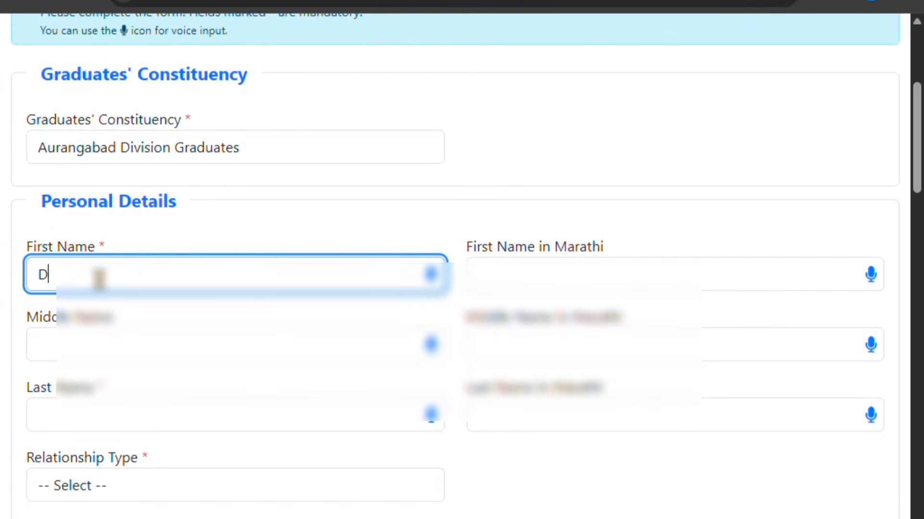
pyautogui.write('N')
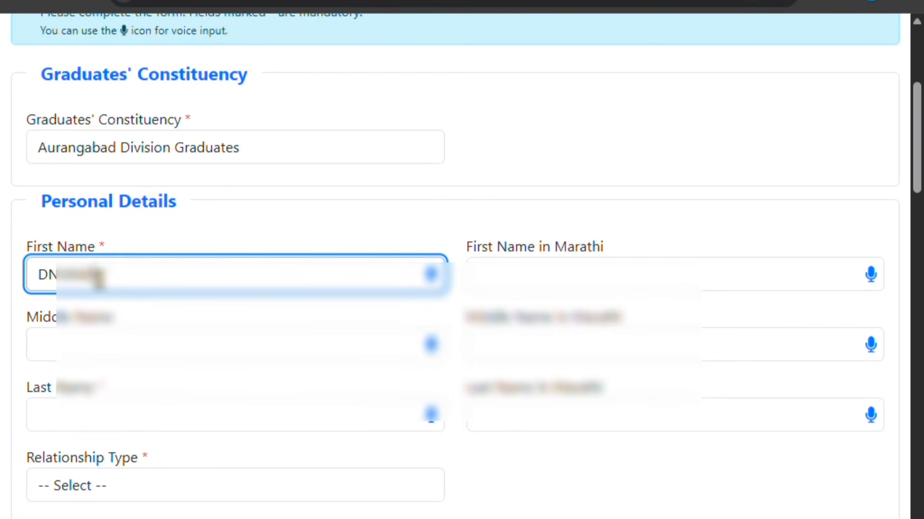
pyautogui.write('...')
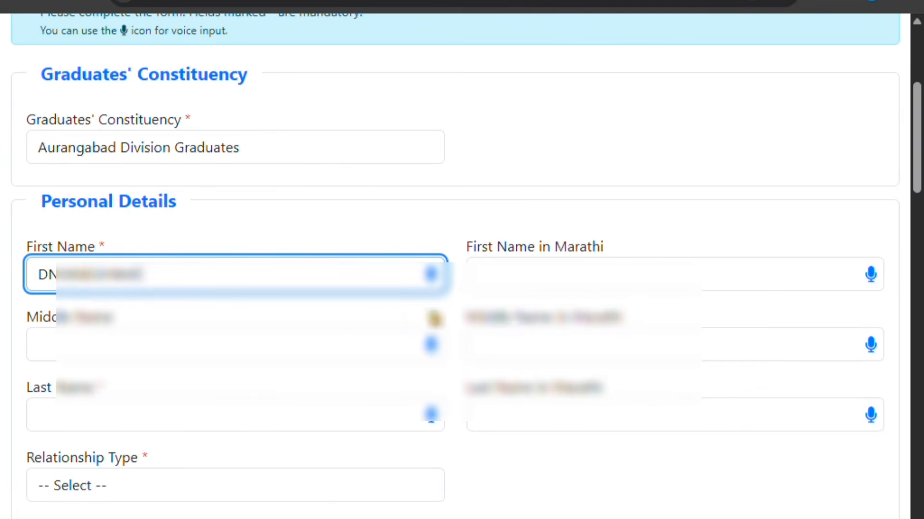
pyautogui.click(379, 360)
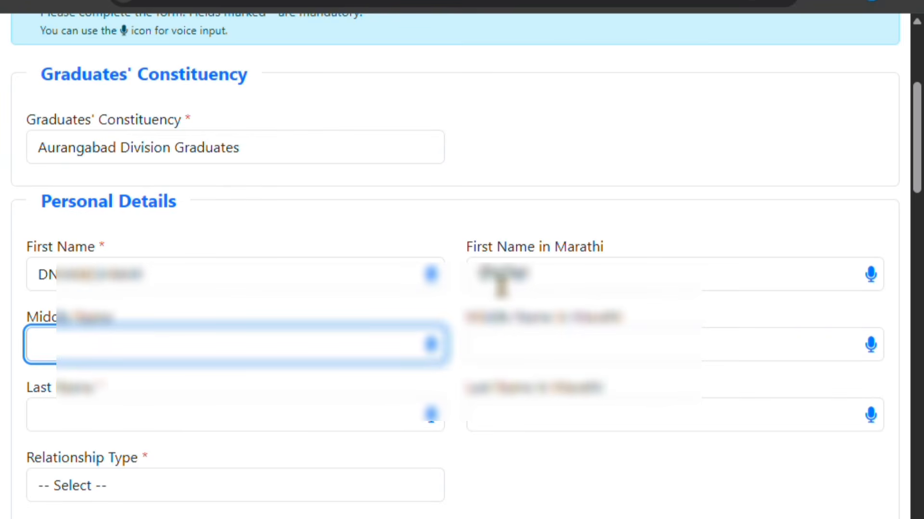
pyautogui.click(501, 285)
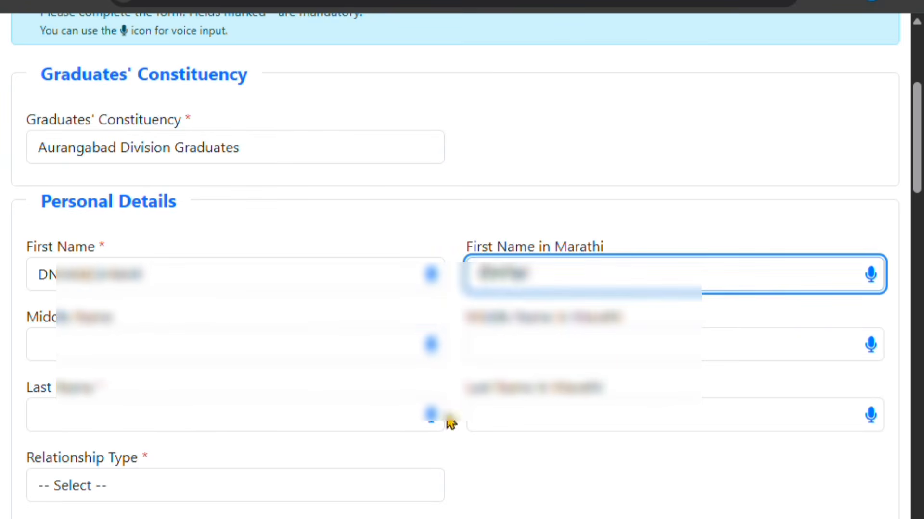
pyautogui.click(399, 288)
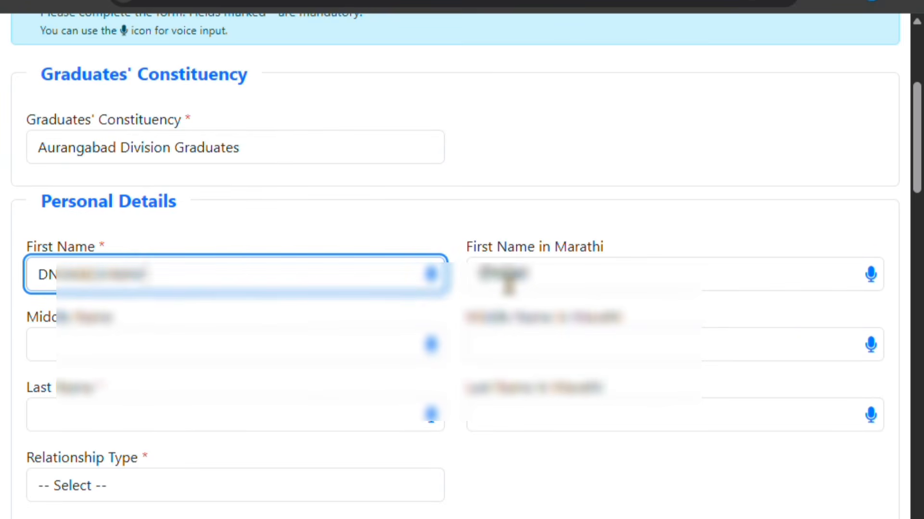
pyautogui.click(507, 283)
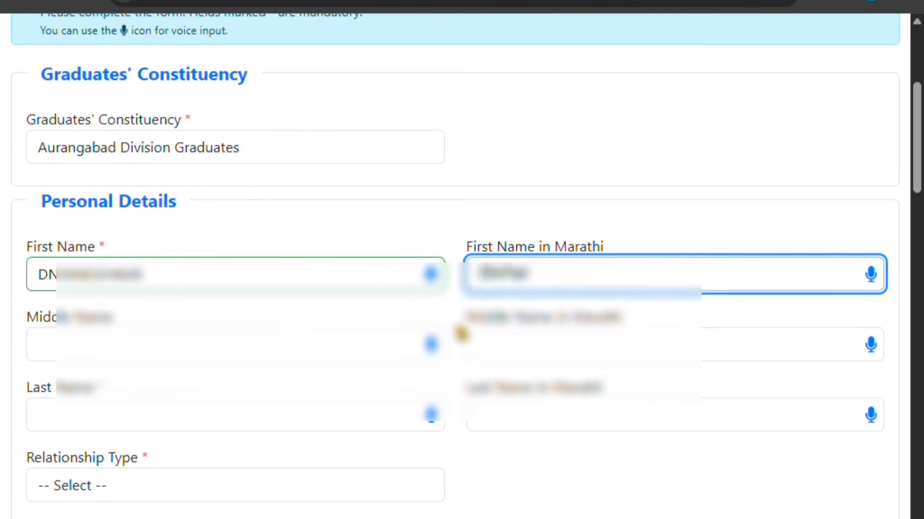
pyautogui.press('Right')
pyautogui.press('Right')
pyautogui.press('Right')
pyautogui.press('BackSpace')
pyautogui.press('BackSpace')
pyautogui.press('BackSpace')
pyautogui.press('BackSpace')
pyautogui.press('BackSpace')
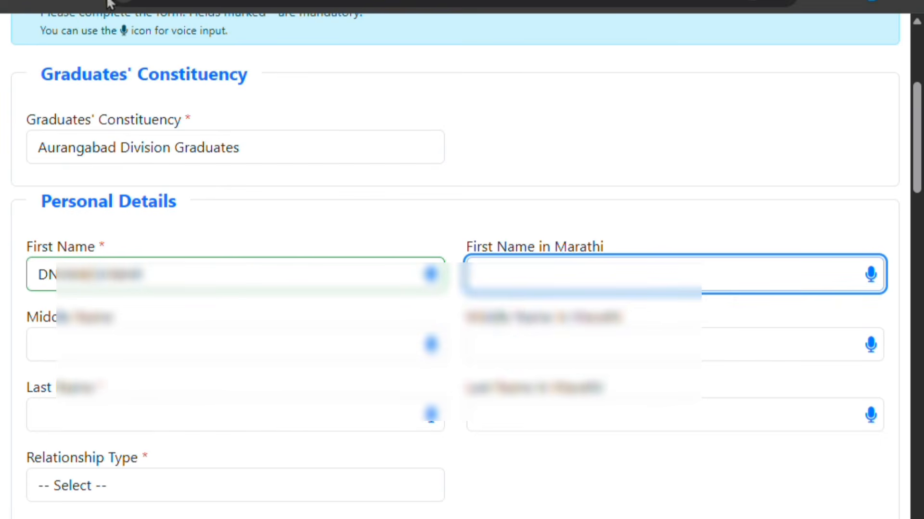
pyautogui.hotkey('ctrl', 'v')
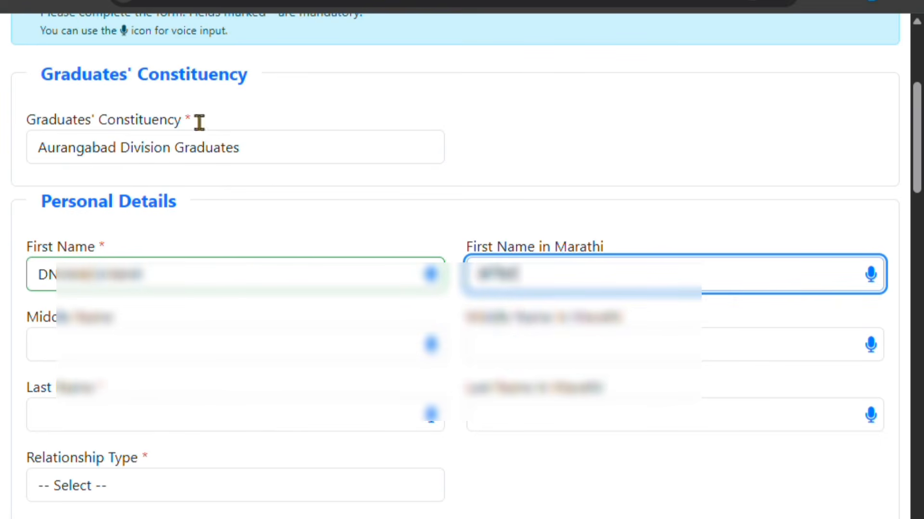
pyautogui.click(366, 316)
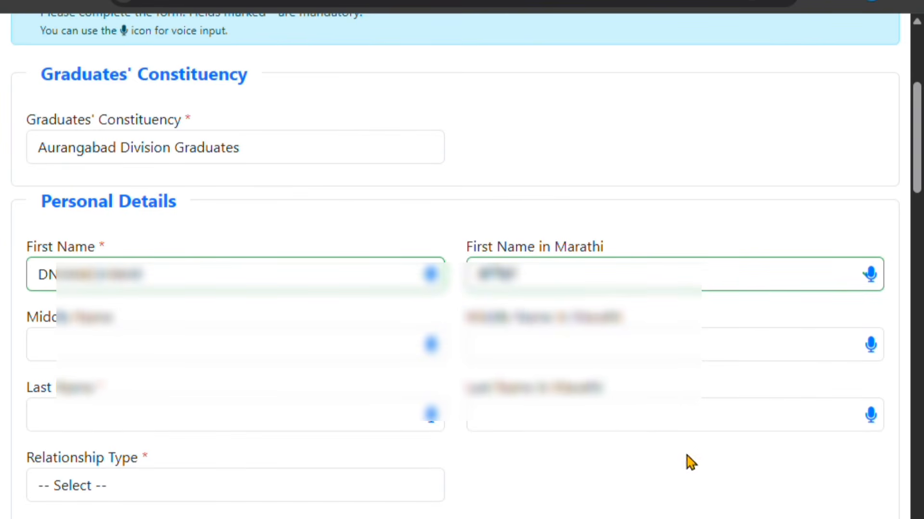
# Enter the applicant's middle name and trim extra characters from the Marathi middle name
pyautogui.click(164, 356)
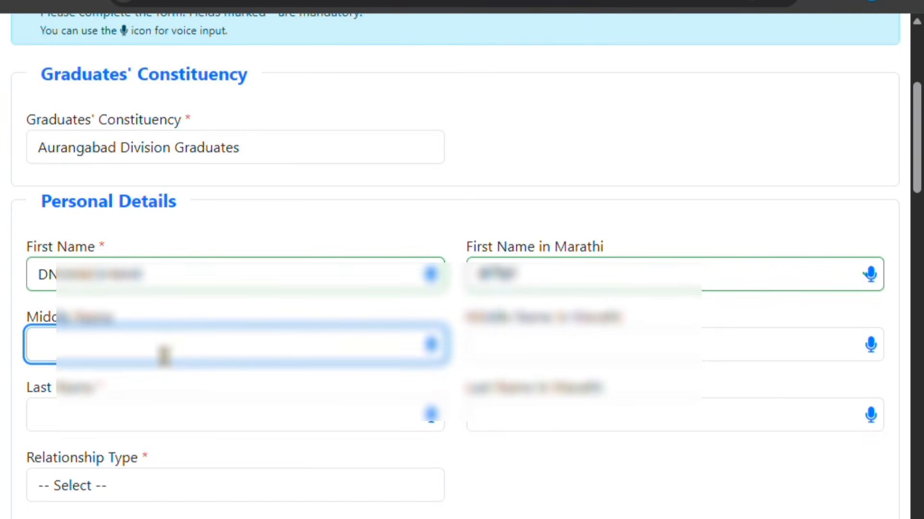
pyautogui.write('MA')
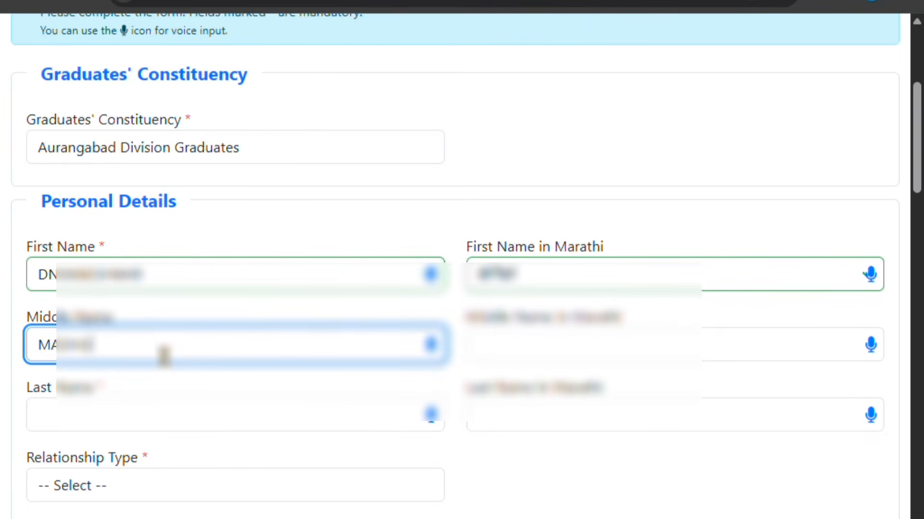
pyautogui.write('??')
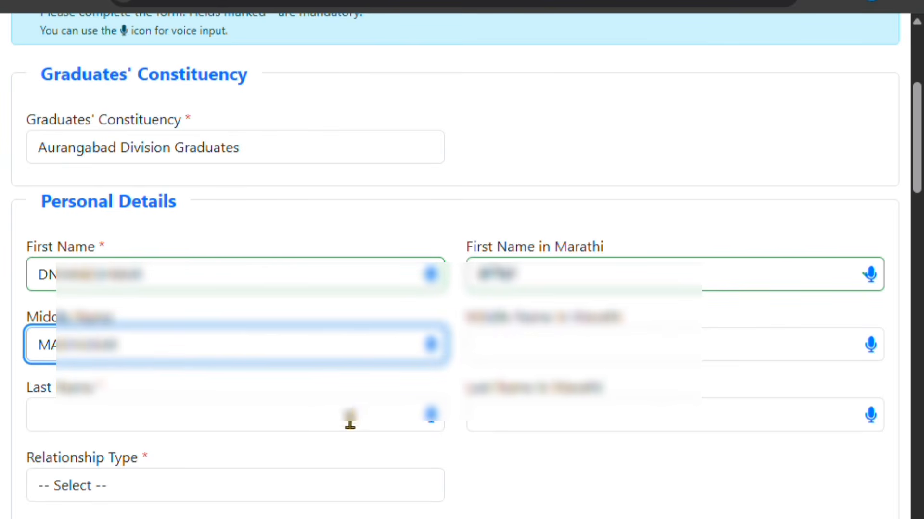
pyautogui.click(346, 431)
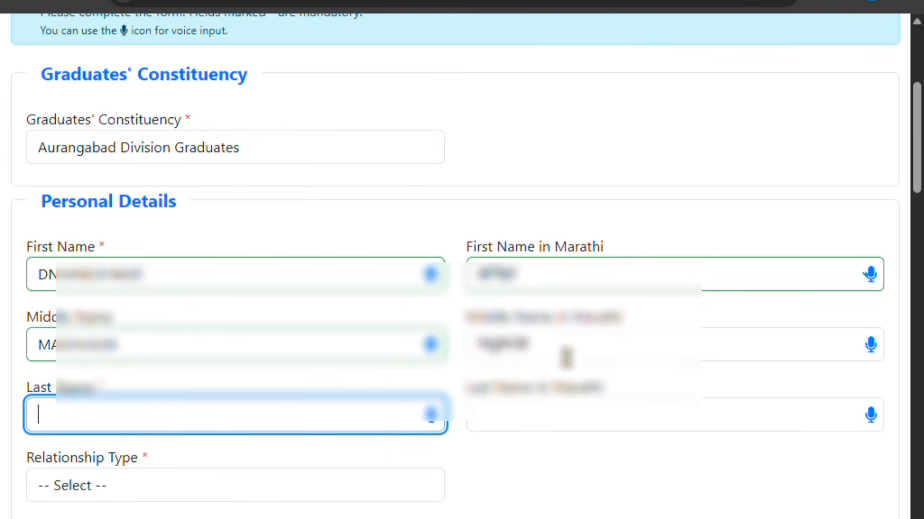
pyautogui.click(565, 357)
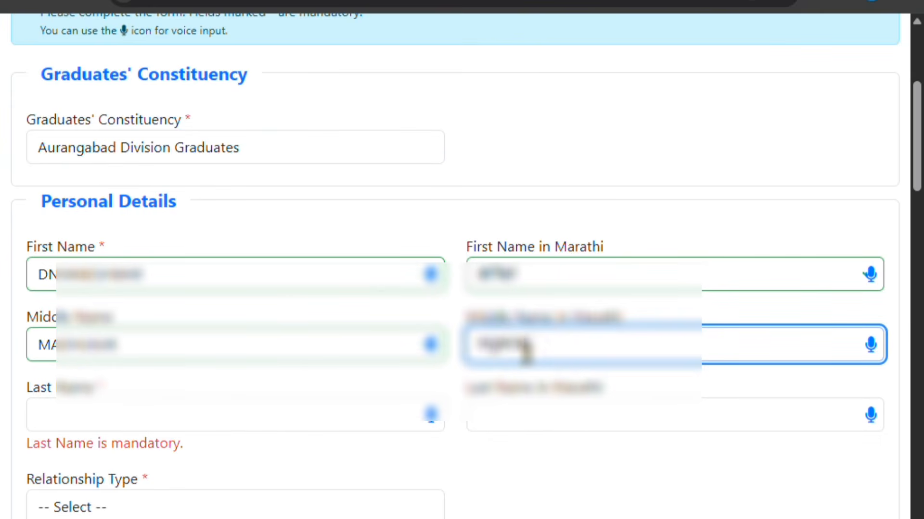
pyautogui.press('BackSpace')
pyautogui.press('BackSpace')
pyautogui.press('BackSpace')
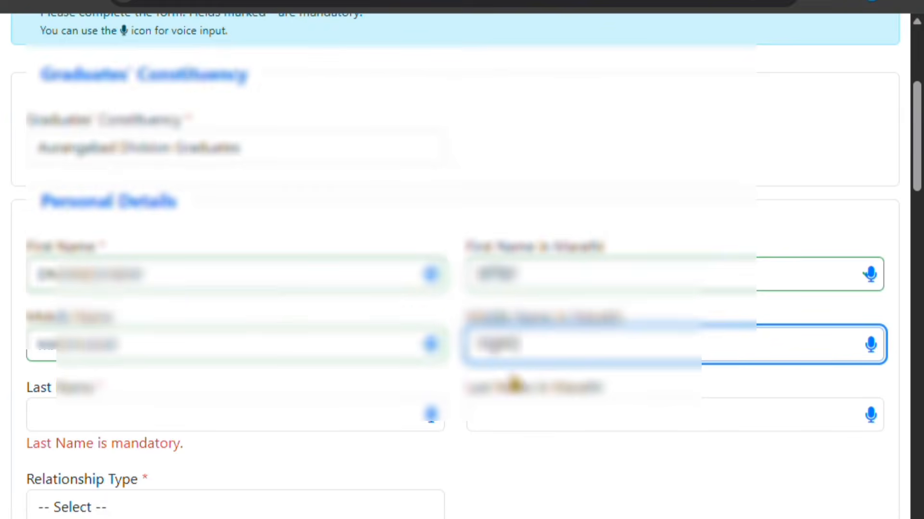
# Enter the applicant's last name and set Relationship Type to Father
pyautogui.scroll(-2, 319, 424)
pyautogui.click(289, 327)
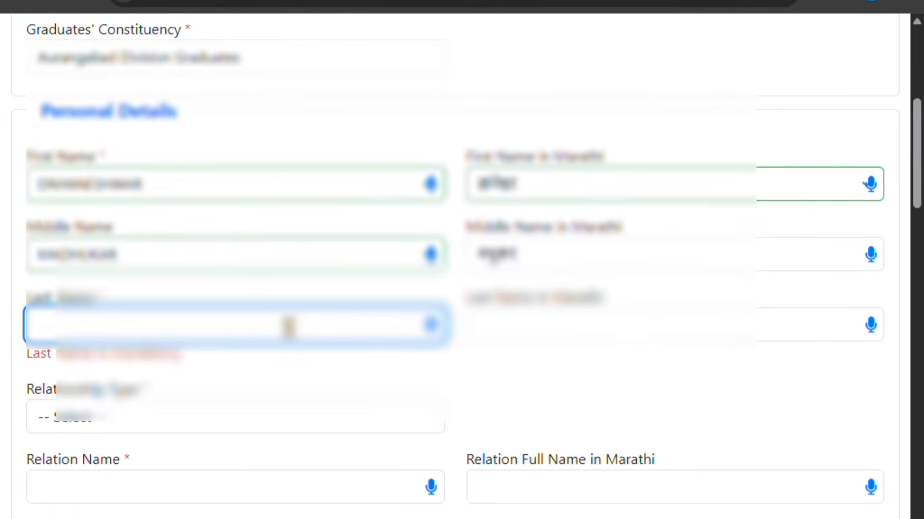
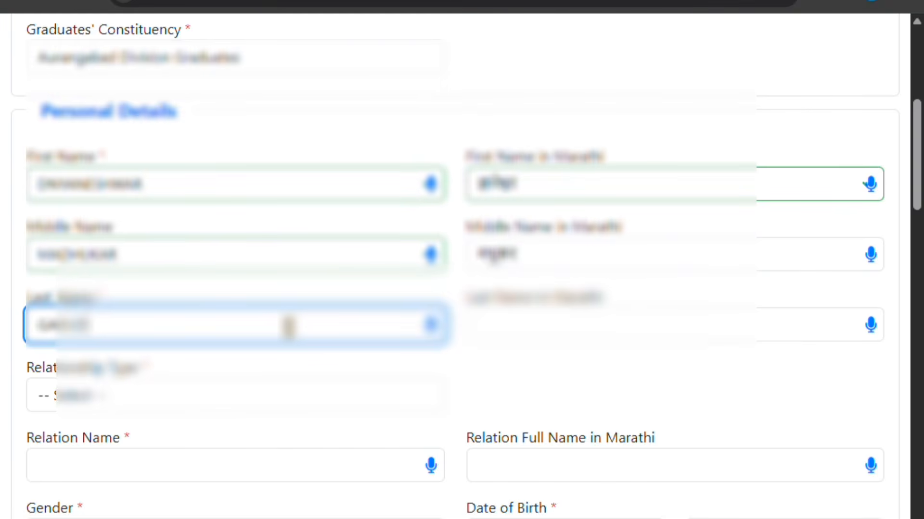
pyautogui.click(296, 380)
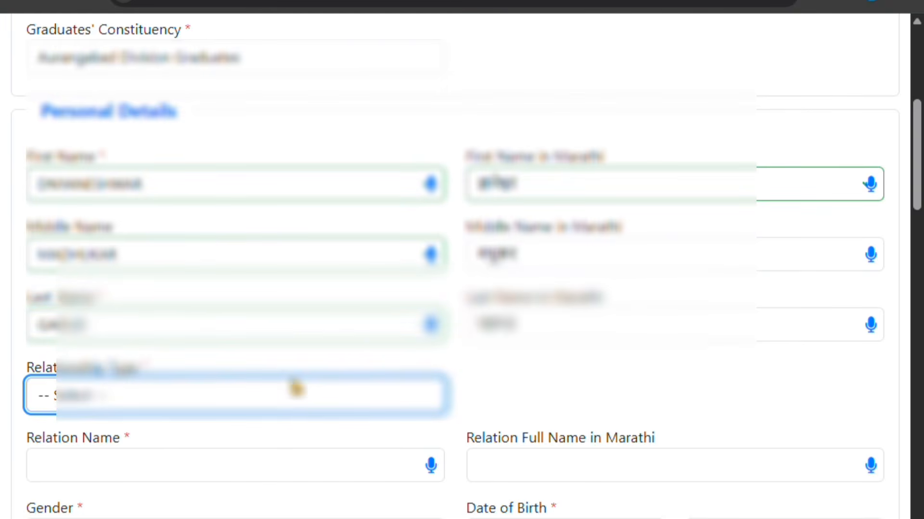
pyautogui.click(500, 331)
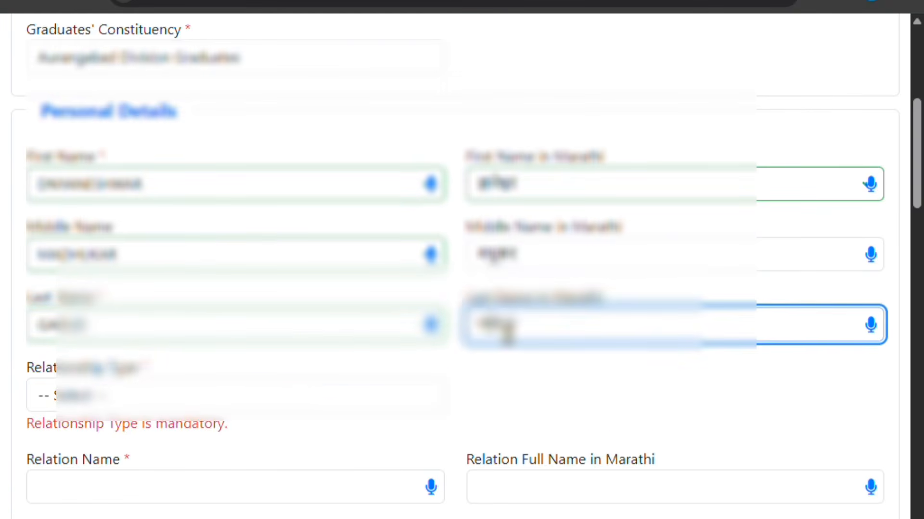
pyautogui.click(183, 409)
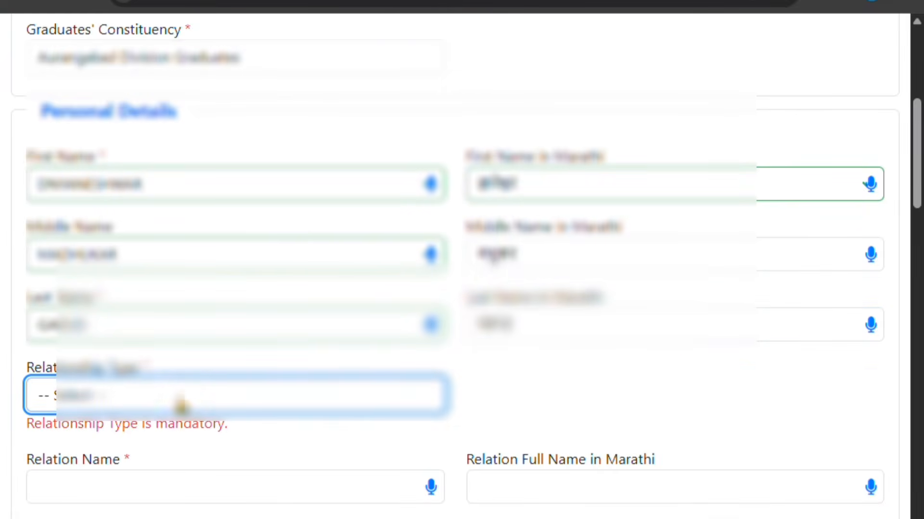
pyautogui.click(167, 456)
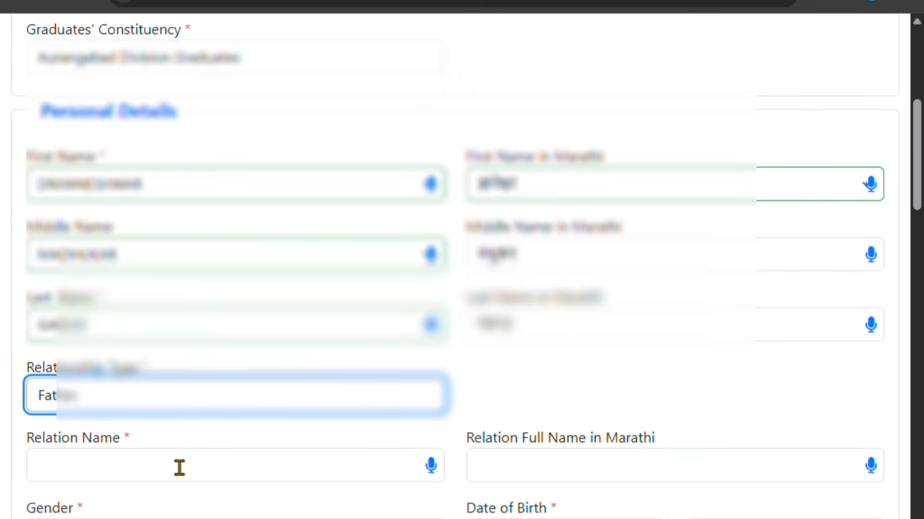
# Enter the father's name as the relation name and set gender to Male
pyautogui.scroll(-2, 185, 440)
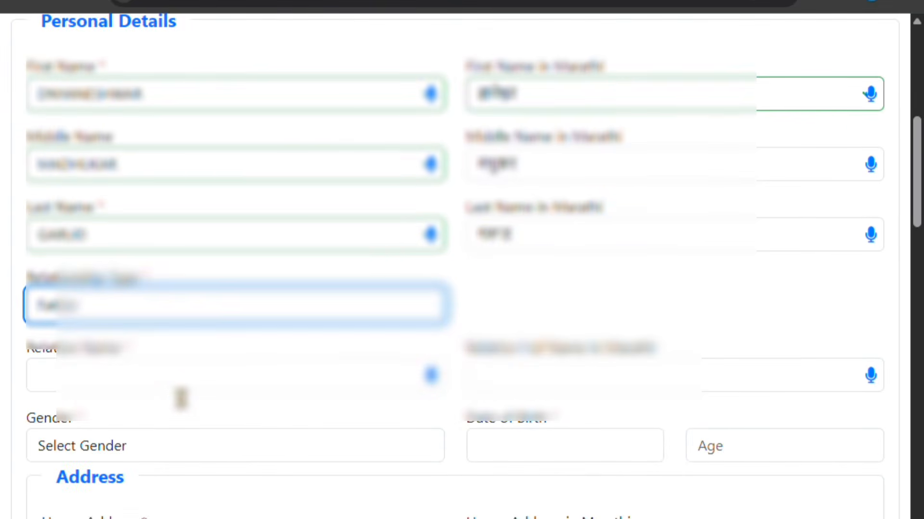
pyautogui.click(181, 397)
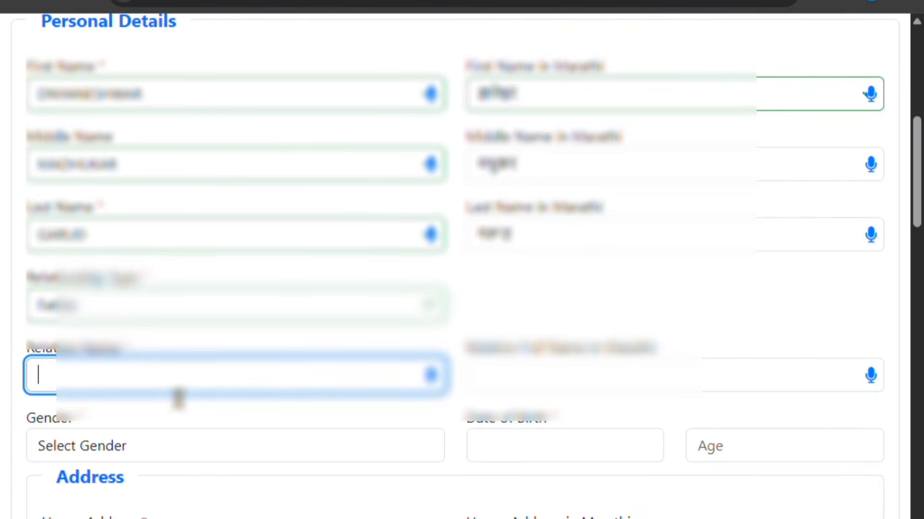
pyautogui.write('MA')
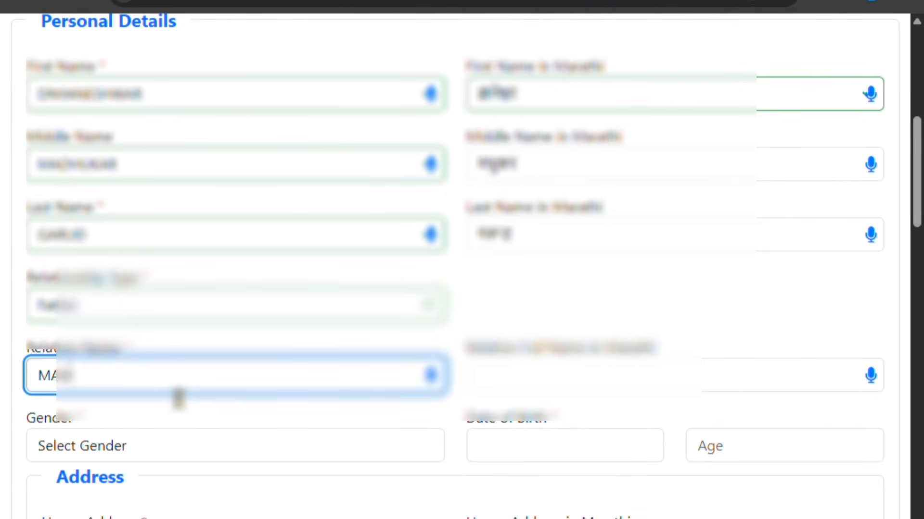
pyautogui.write('DHUKAR')
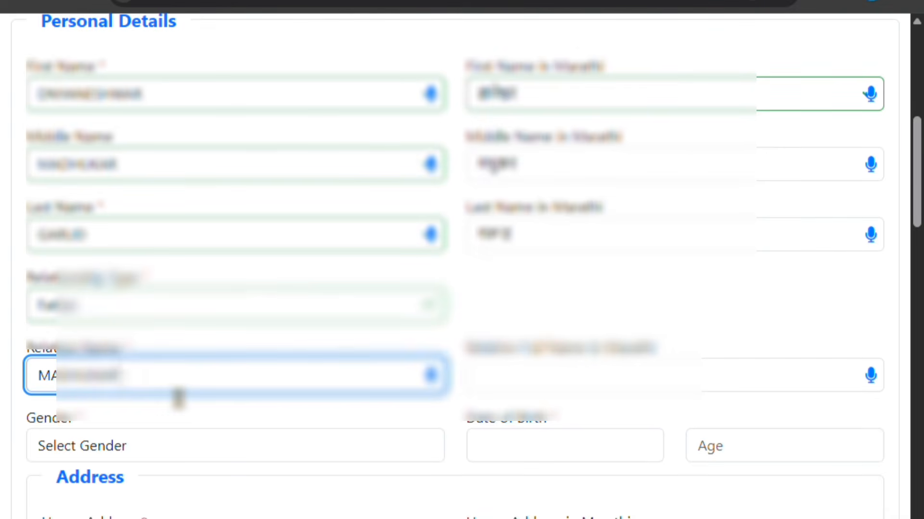
pyautogui.click(278, 435)
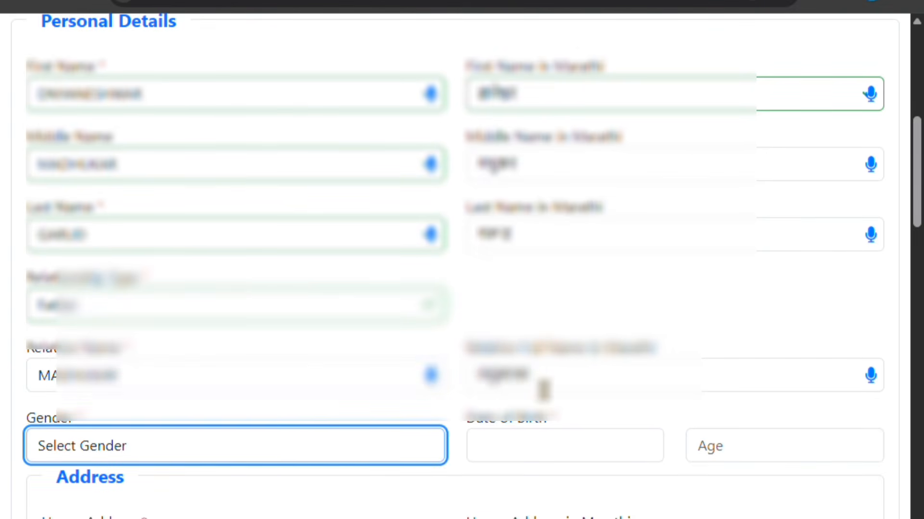
pyautogui.click(544, 387)
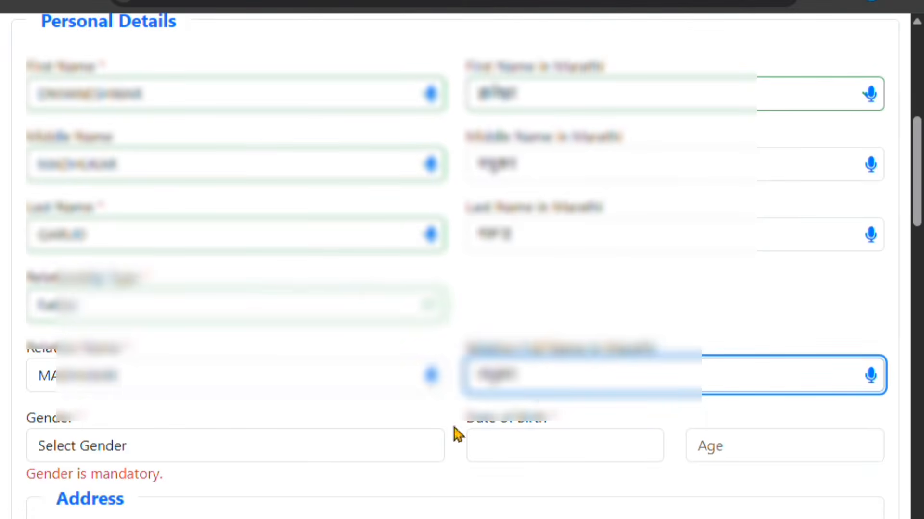
pyautogui.scroll(-2, 253, 441)
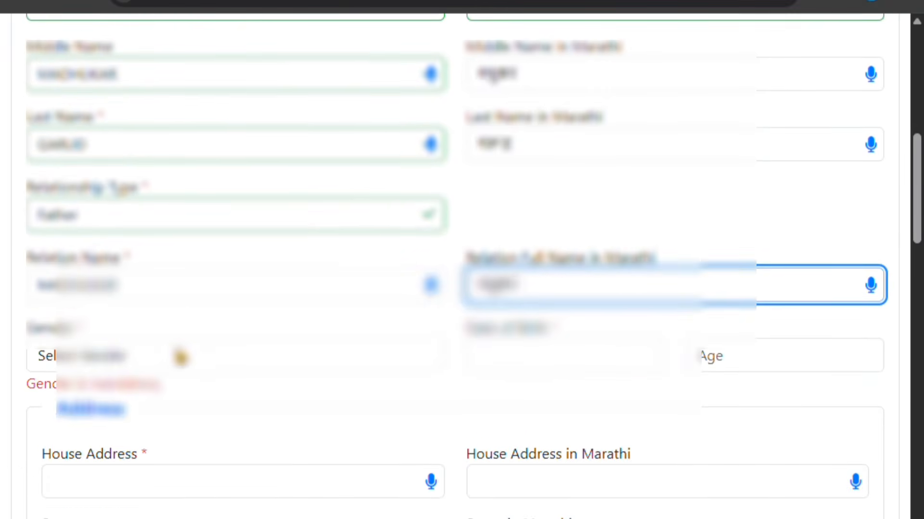
pyautogui.click(181, 357)
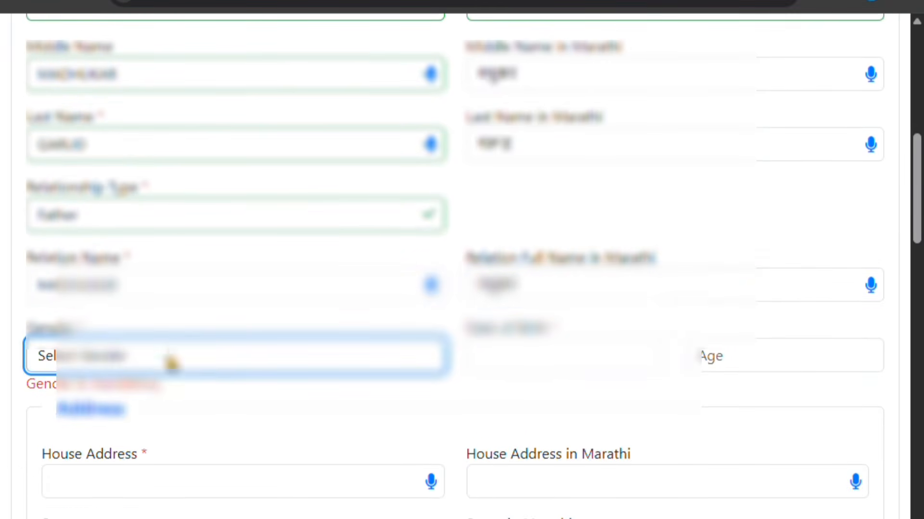
pyautogui.click(111, 432)
pyautogui.click(514, 365)
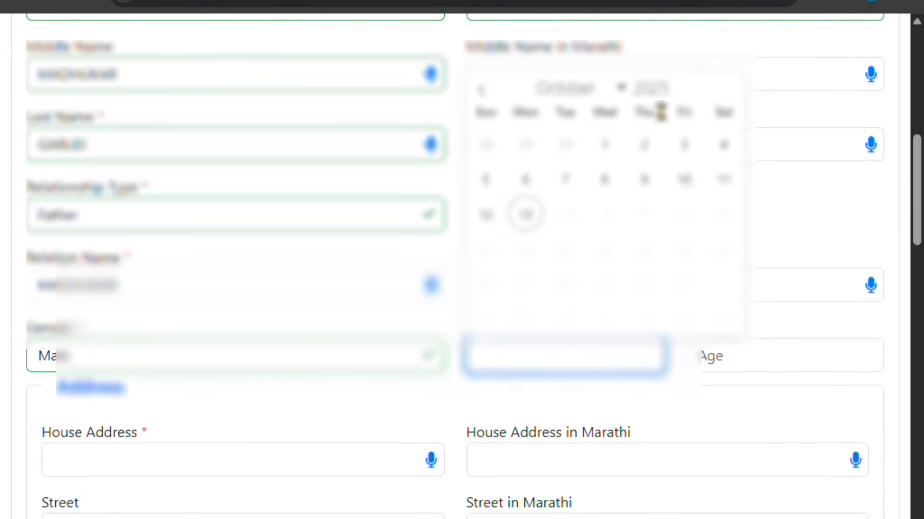
pyautogui.click(658, 91)
pyautogui.click(678, 87)
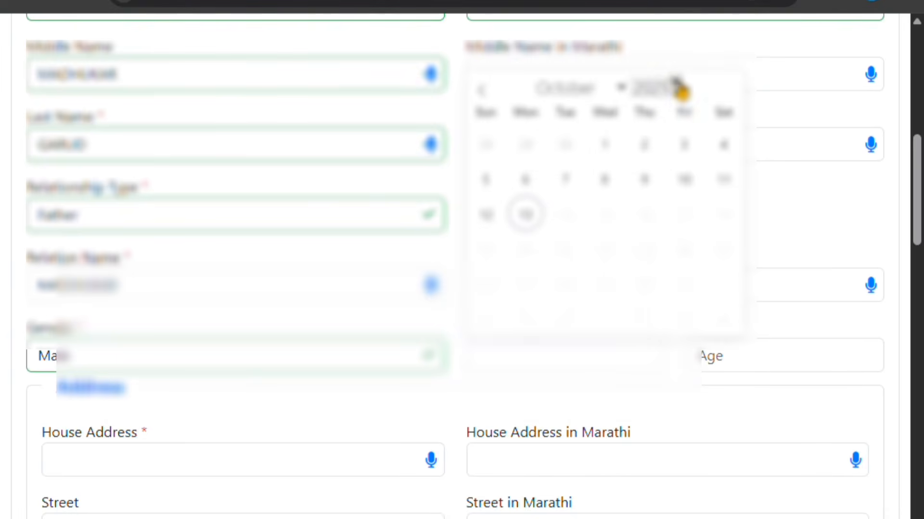
pyautogui.click(673, 88)
pyautogui.click(674, 88)
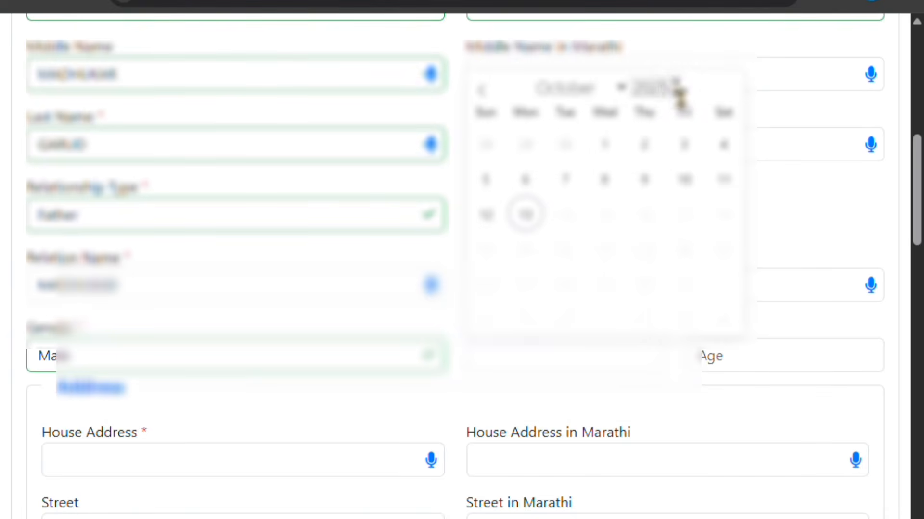
pyautogui.click(676, 84)
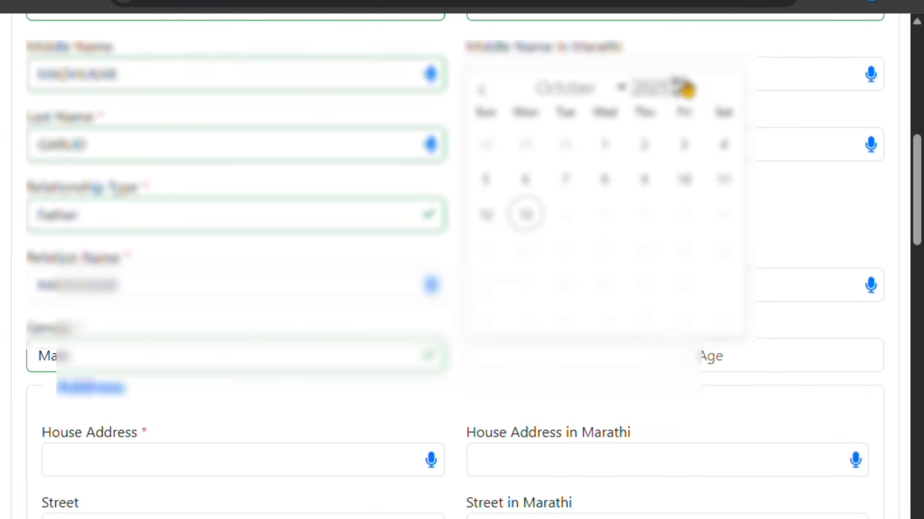
pyautogui.doubleClick(664, 99)
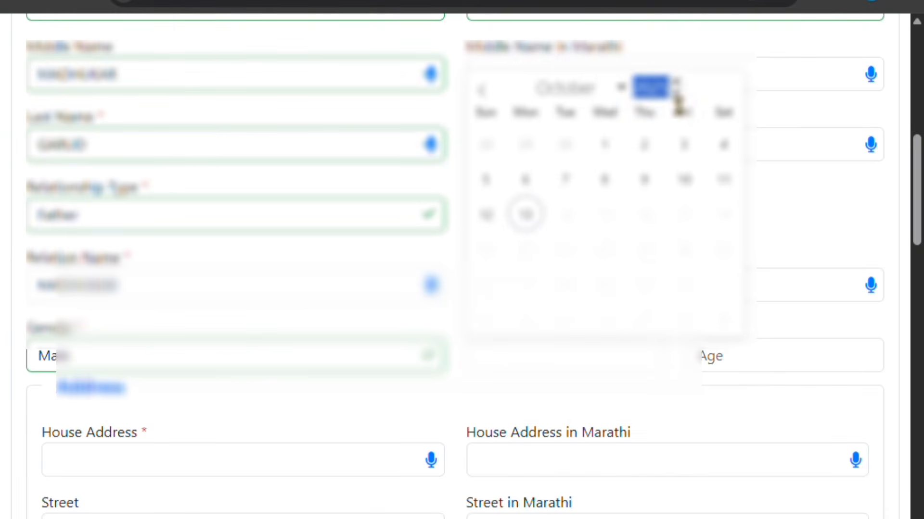
pyautogui.click(676, 93)
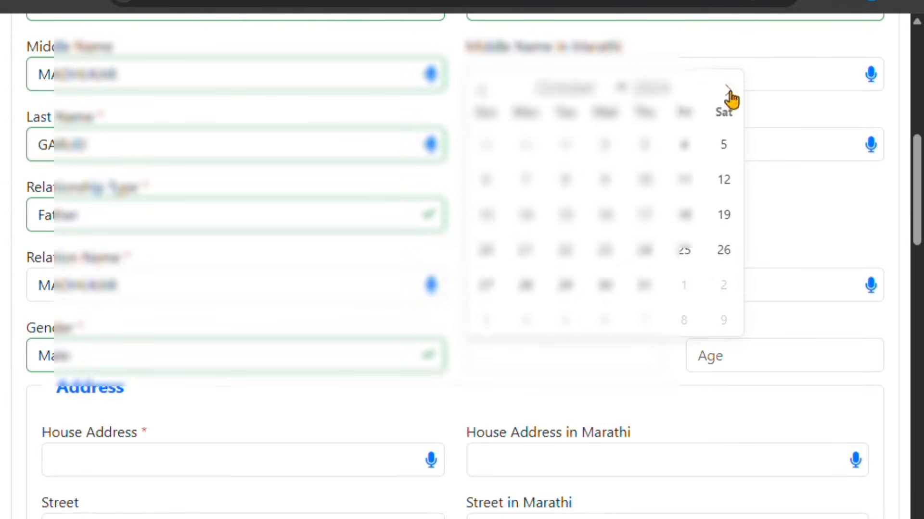
pyautogui.click(676, 93)
pyautogui.click(676, 83)
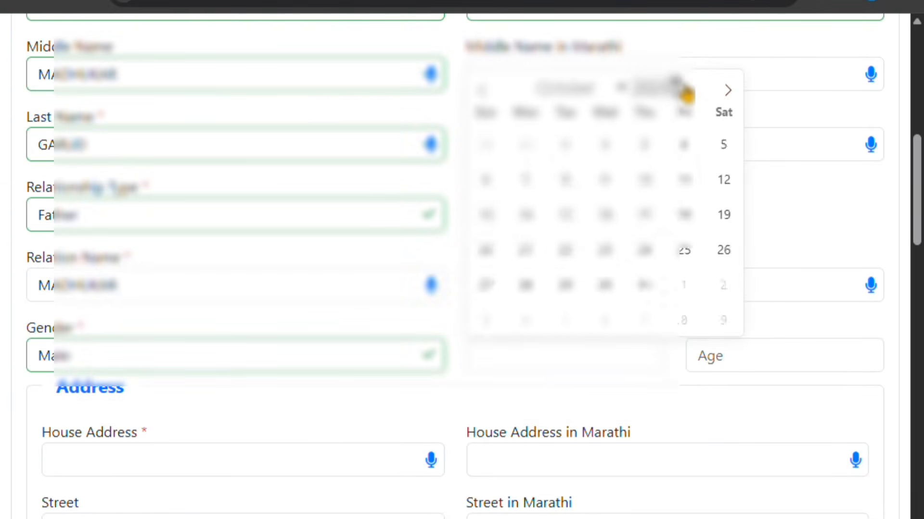
pyautogui.click(675, 83)
pyautogui.click(675, 93)
pyautogui.click(676, 93)
pyautogui.click(675, 93)
pyautogui.click(676, 93)
pyautogui.click(676, 93)
pyautogui.click(676, 93)
pyautogui.click(675, 93)
pyautogui.click(676, 93)
pyautogui.click(676, 93)
pyautogui.click(676, 93)
pyautogui.click(676, 92)
pyautogui.click(676, 93)
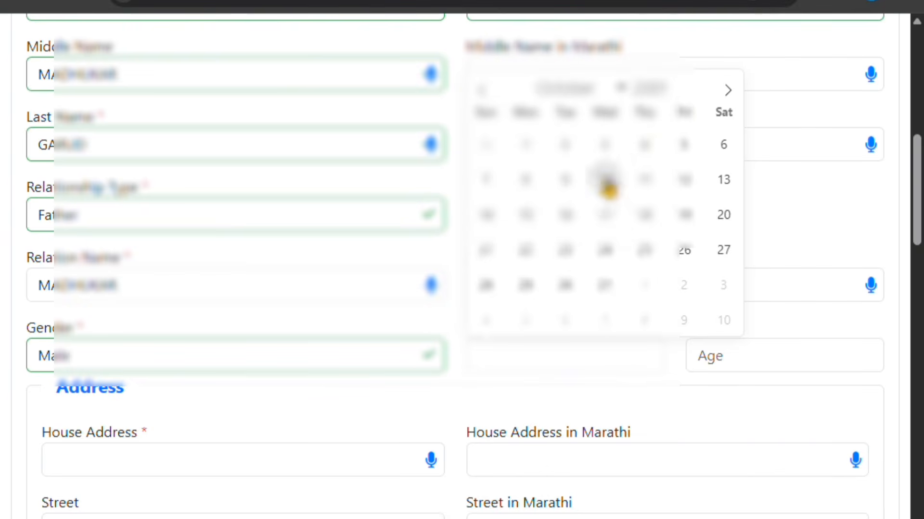
pyautogui.click(625, 96)
pyautogui.click(584, 209)
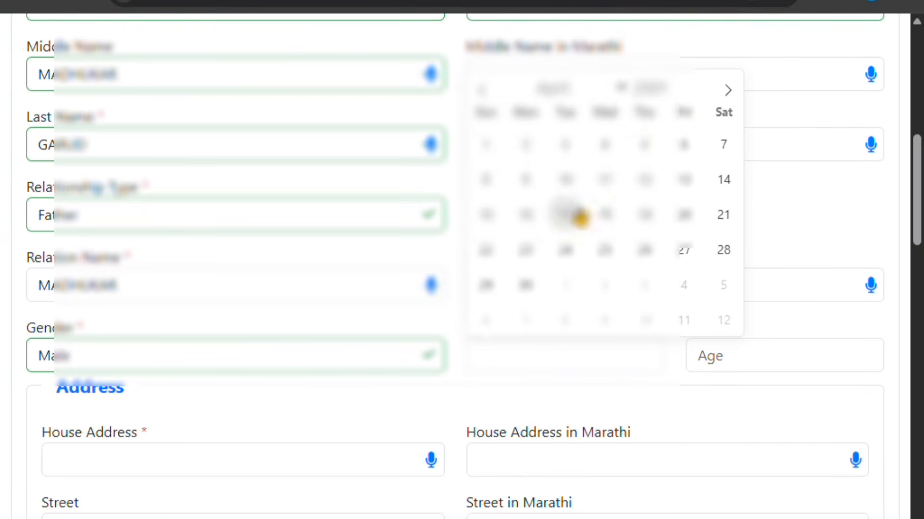
pyautogui.click(686, 185)
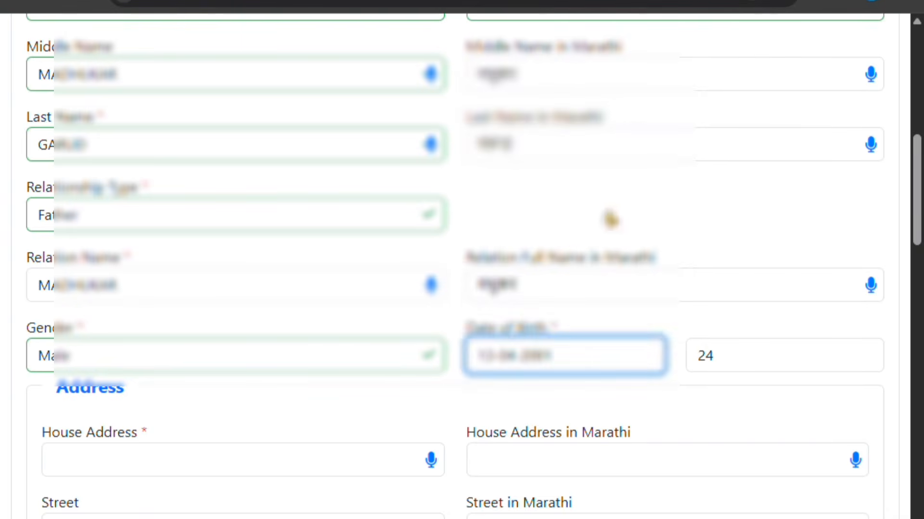
pyautogui.scroll(-2, 619, 313)
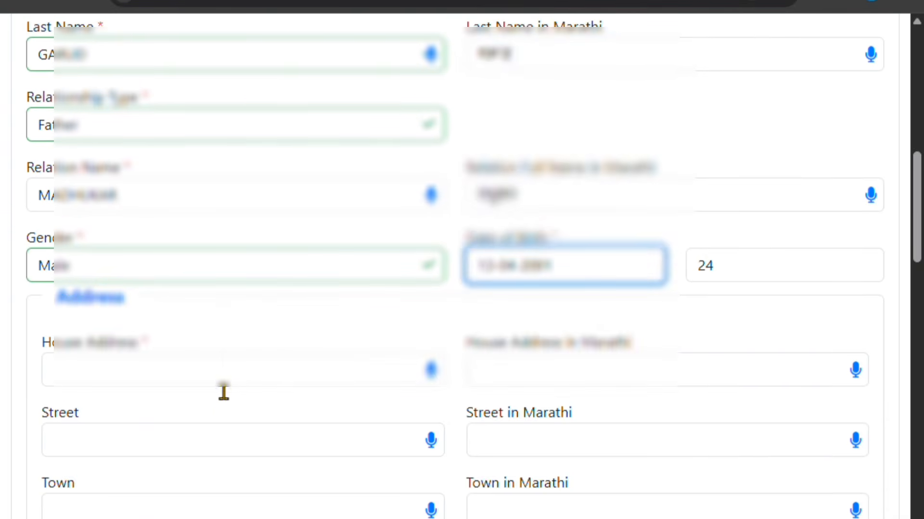
pyautogui.click(230, 387)
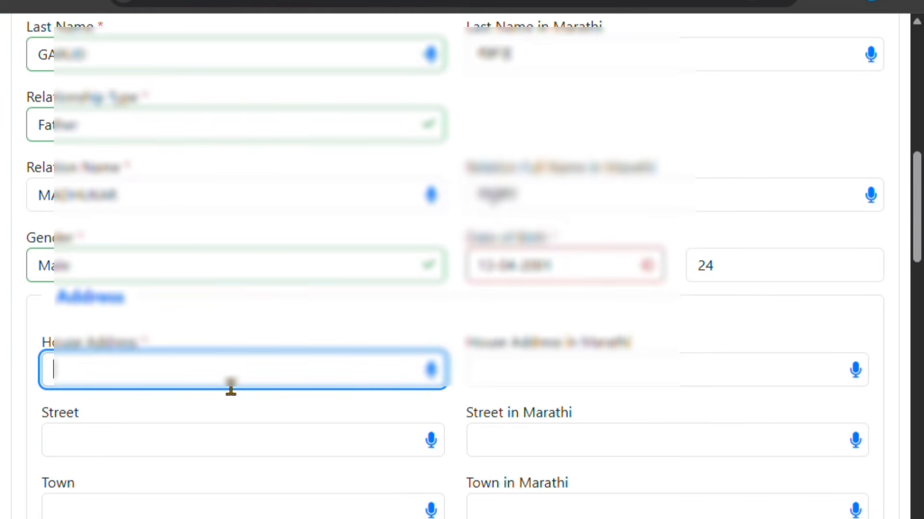
pyautogui.write('412/')
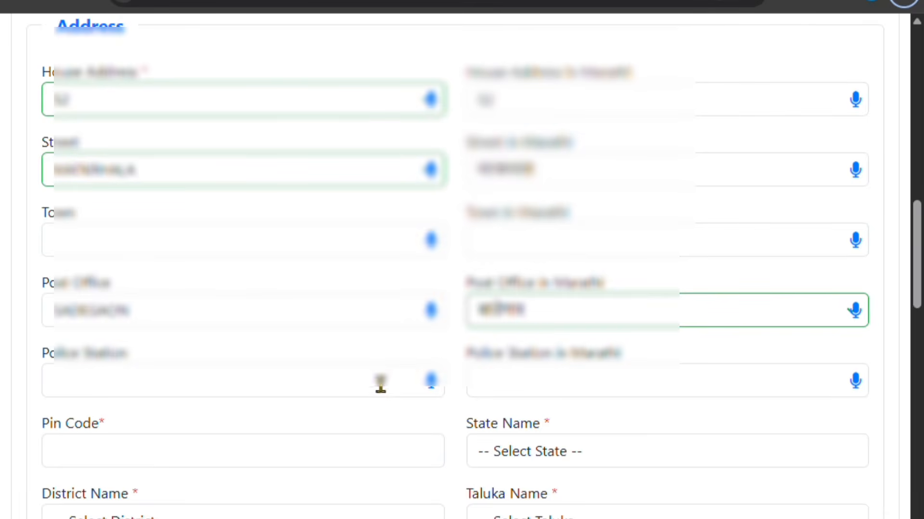
pyautogui.click(355, 390)
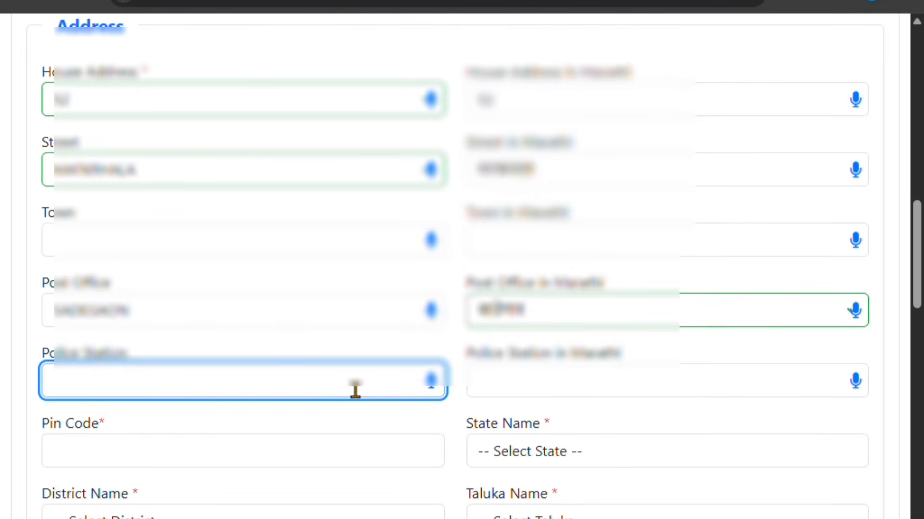
pyautogui.hotkey('ctrl', 'v')
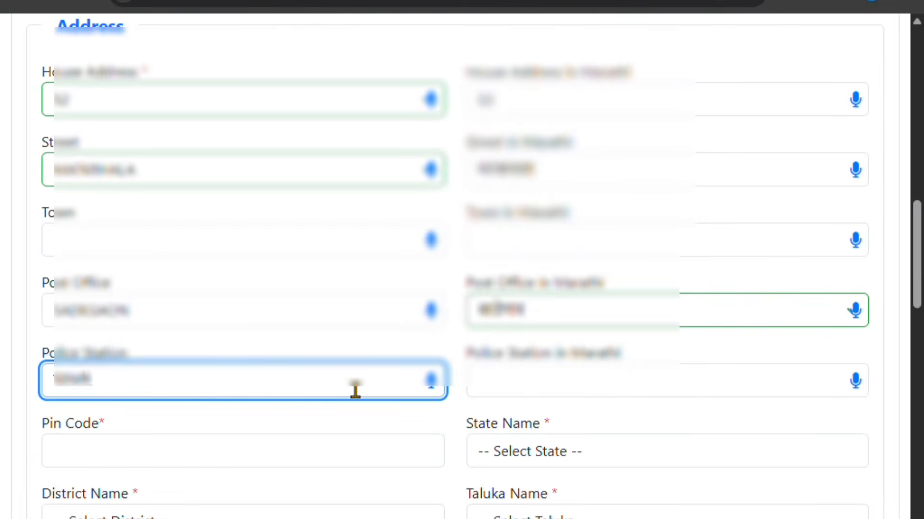
pyautogui.press('BackSpace')
pyautogui.press('BackSpace')
pyautogui.press('BackSpace')
pyautogui.press('BackSpace')
pyautogui.press('BackSpace')
pyautogui.press('BackSpace')
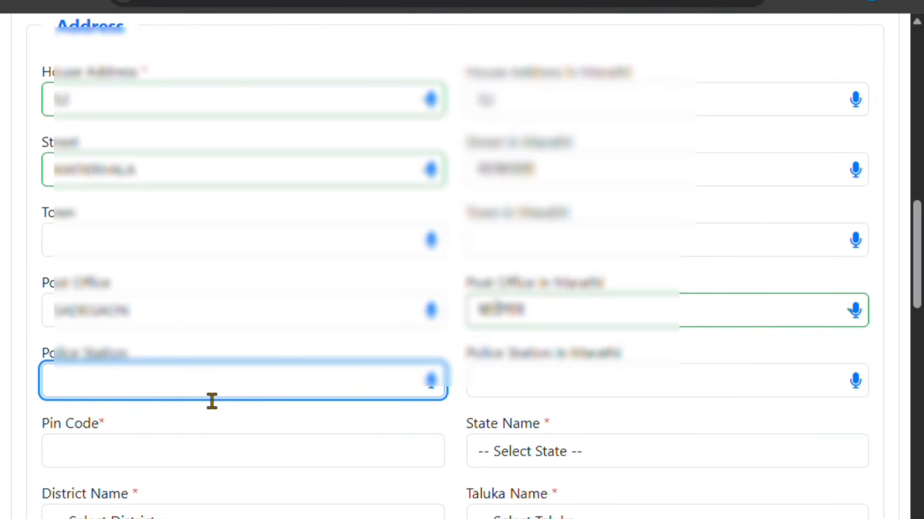
pyautogui.write('PARBHA')
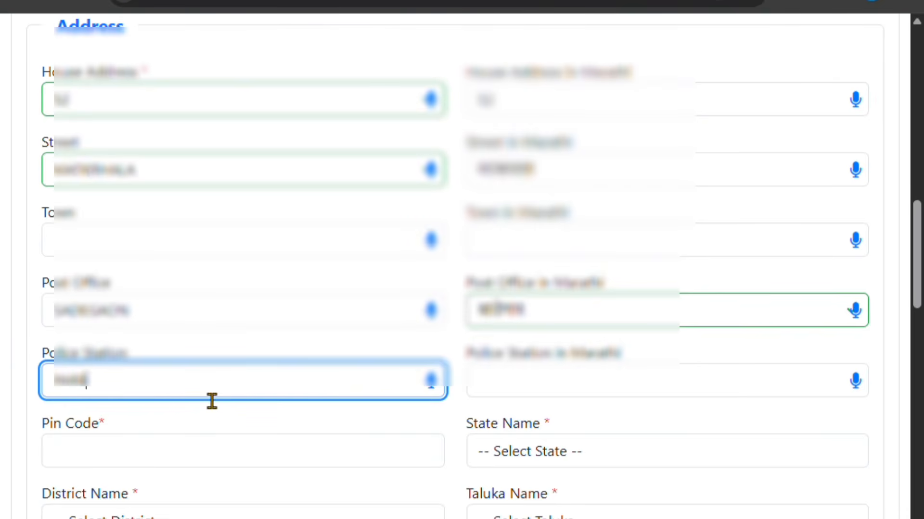
pyautogui.write('NI')
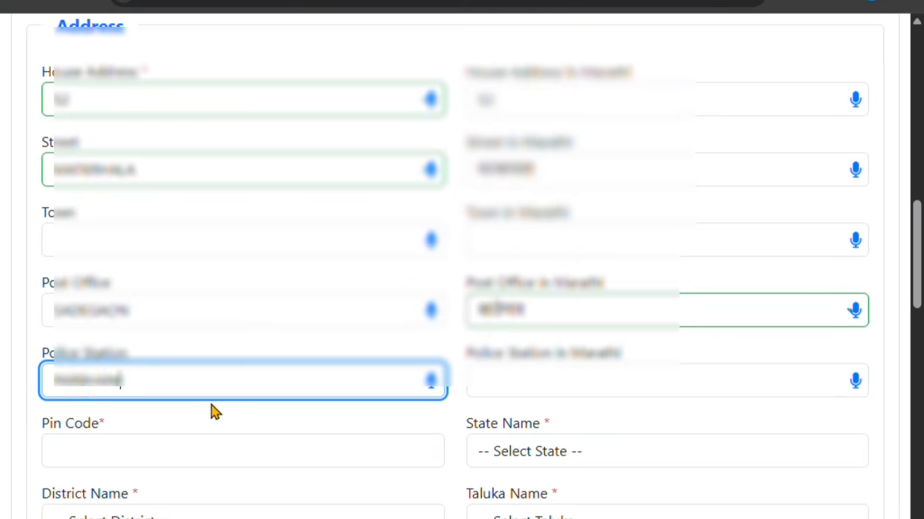
pyautogui.click(214, 412)
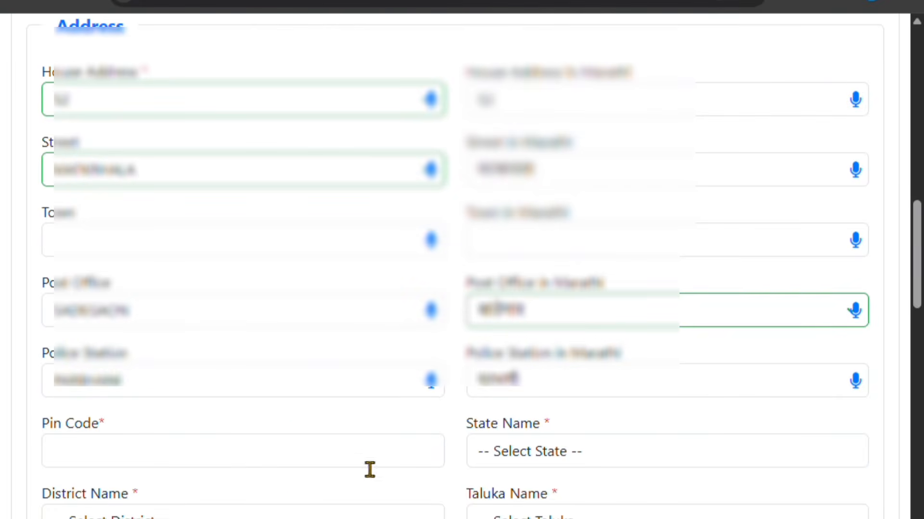
pyautogui.click(292, 479)
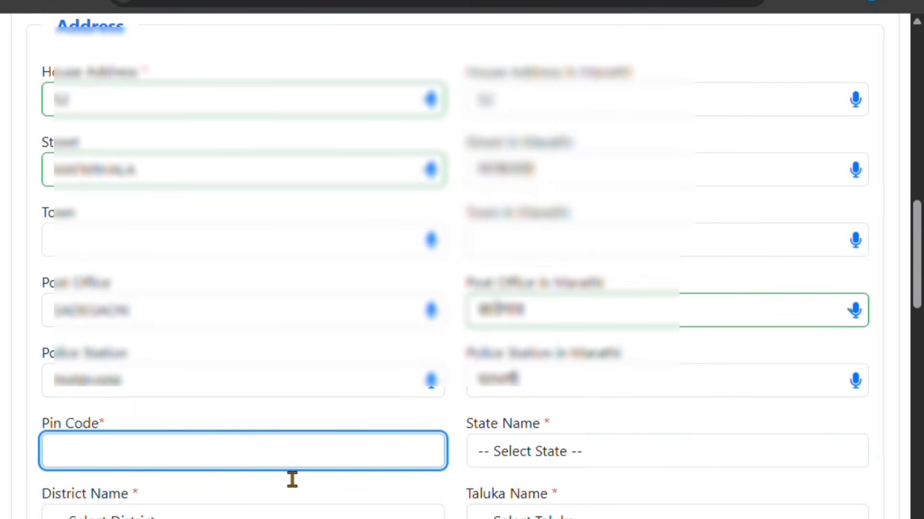
pyautogui.write('431540')
pyautogui.click(418, 479)
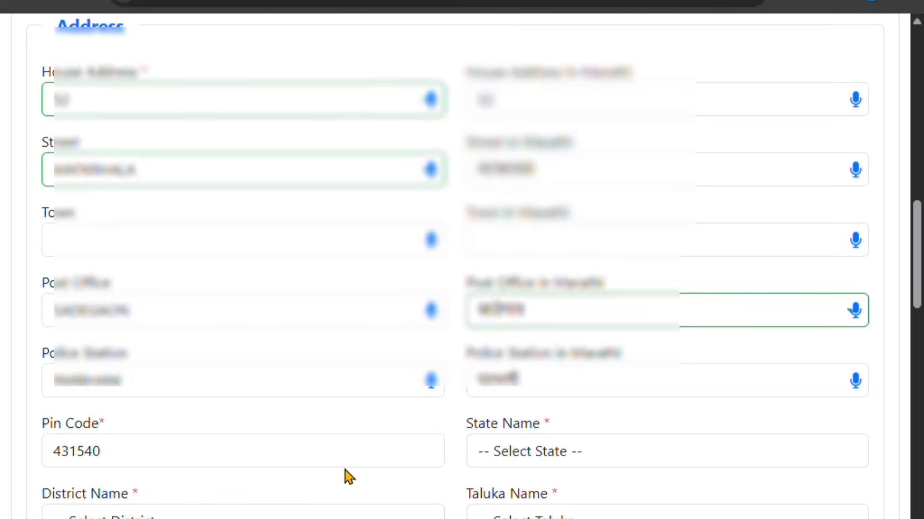
# Select state 27 - Maharashtra, district PARBHANI and the applicant's taluka
pyautogui.scroll(-2, 356, 464)
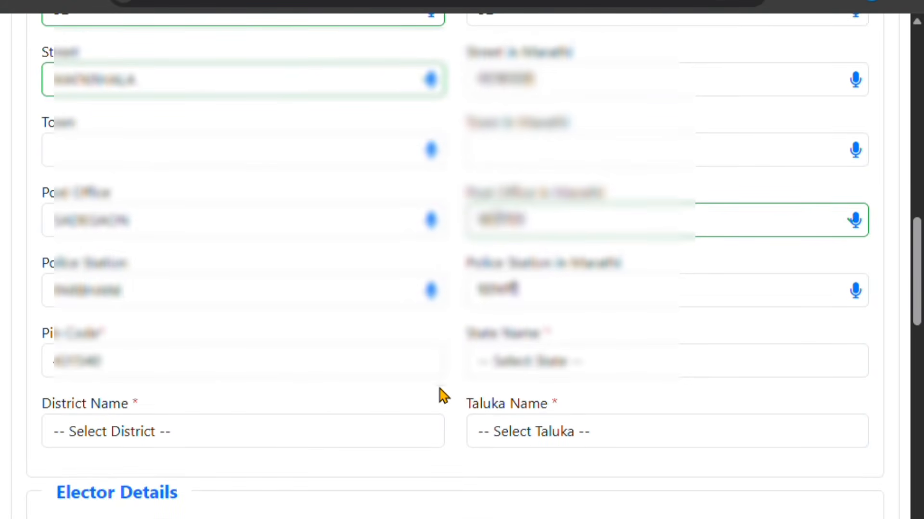
pyautogui.click(550, 369)
pyautogui.click(537, 433)
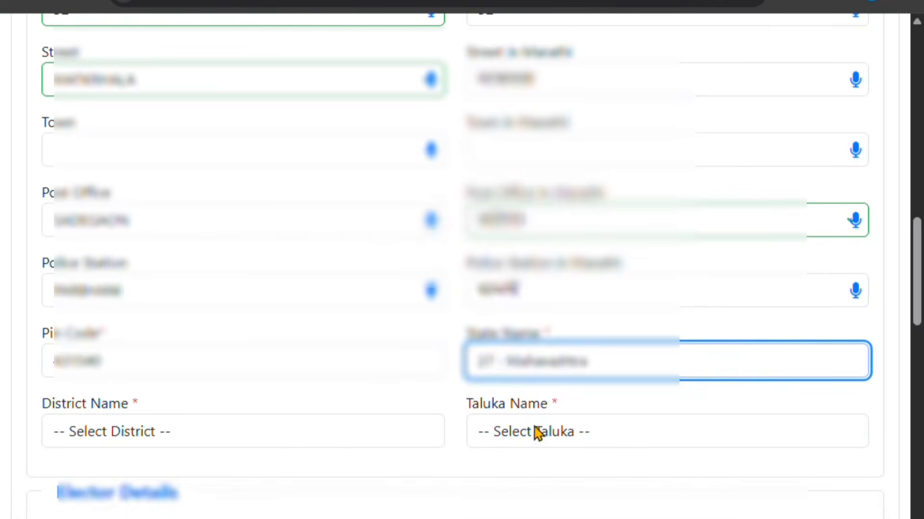
pyautogui.scroll(-2, 281, 391)
pyautogui.click(218, 354)
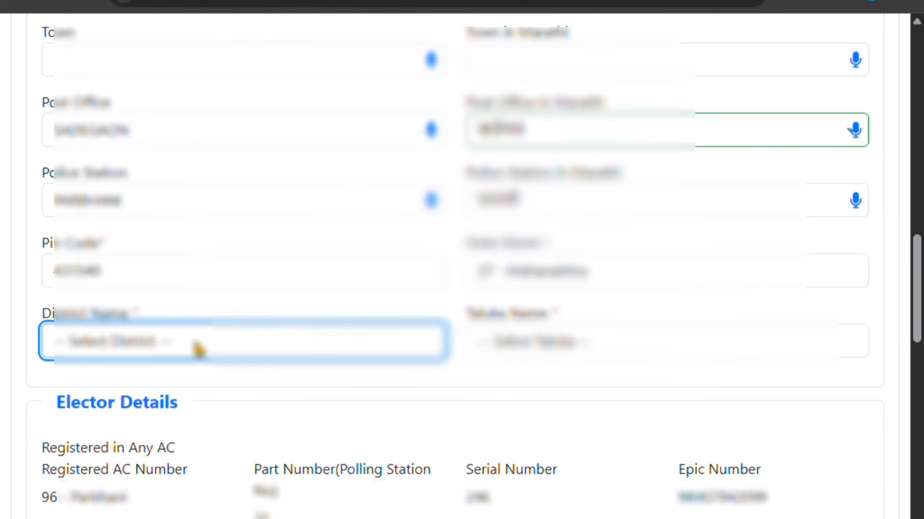
pyautogui.click(147, 314)
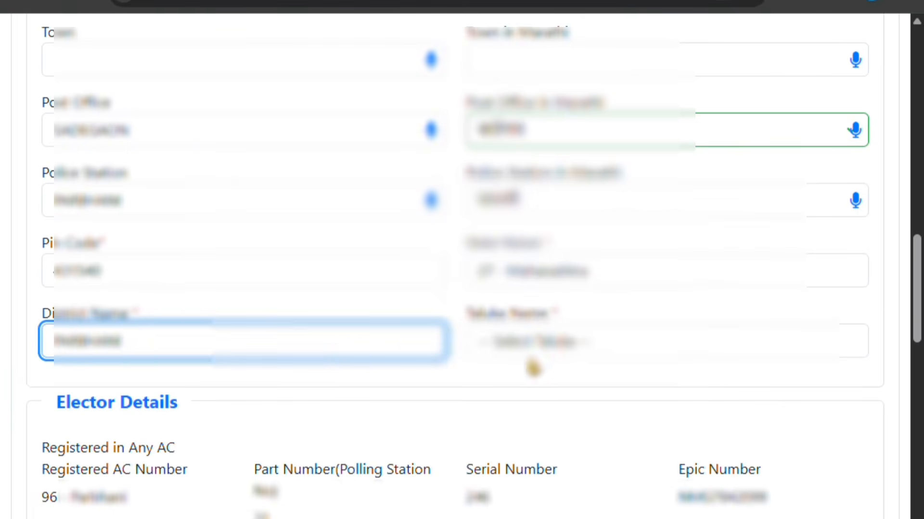
pyautogui.click(539, 351)
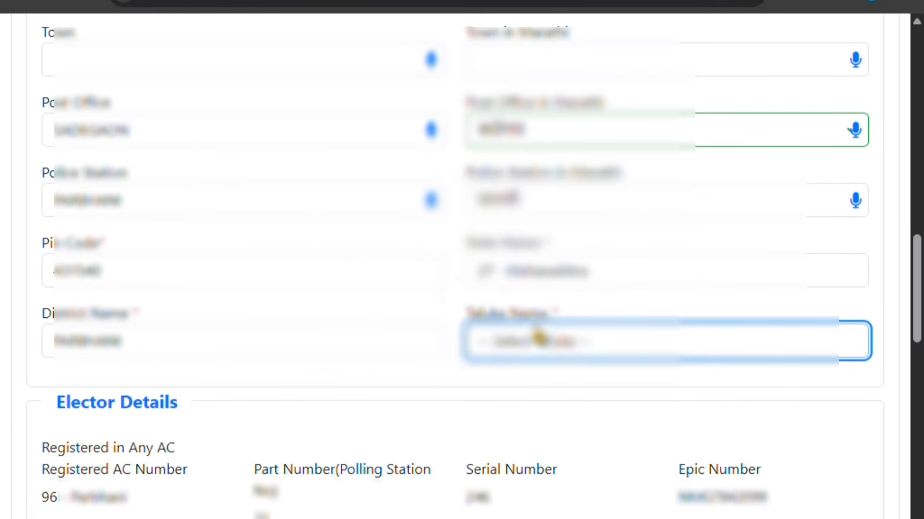
pyautogui.click(543, 167)
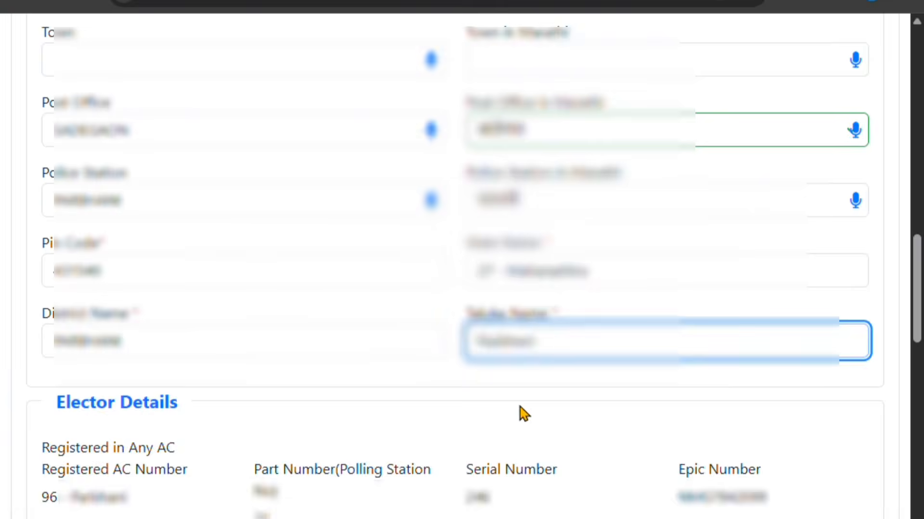
pyautogui.scroll(-4, 520, 408)
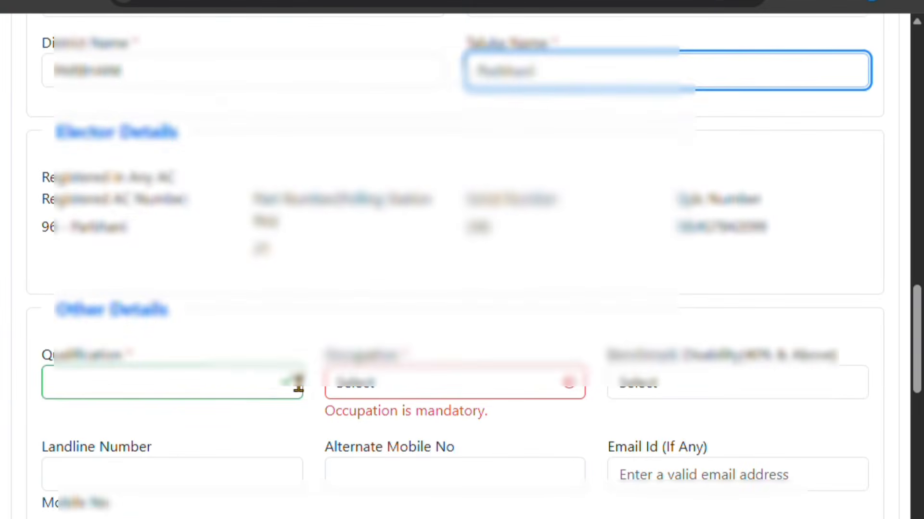
# Choose B.A. as qualification, Other as occupation, and Other for Benchmark Disability
pyautogui.click(245, 401)
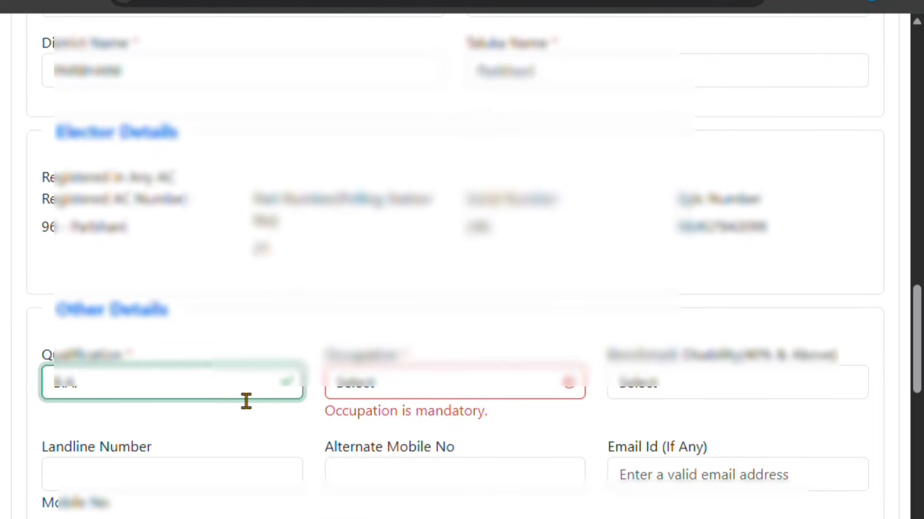
pyautogui.click(413, 391)
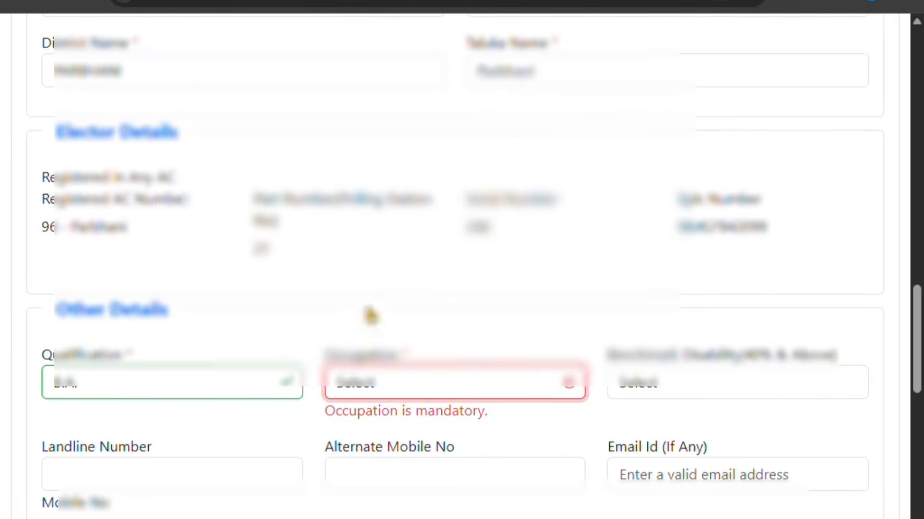
pyautogui.click(361, 365)
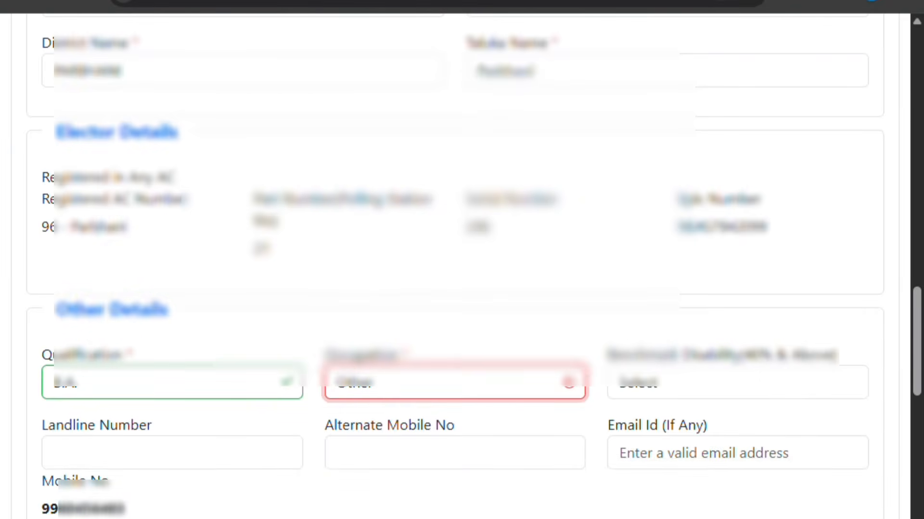
pyautogui.click(703, 387)
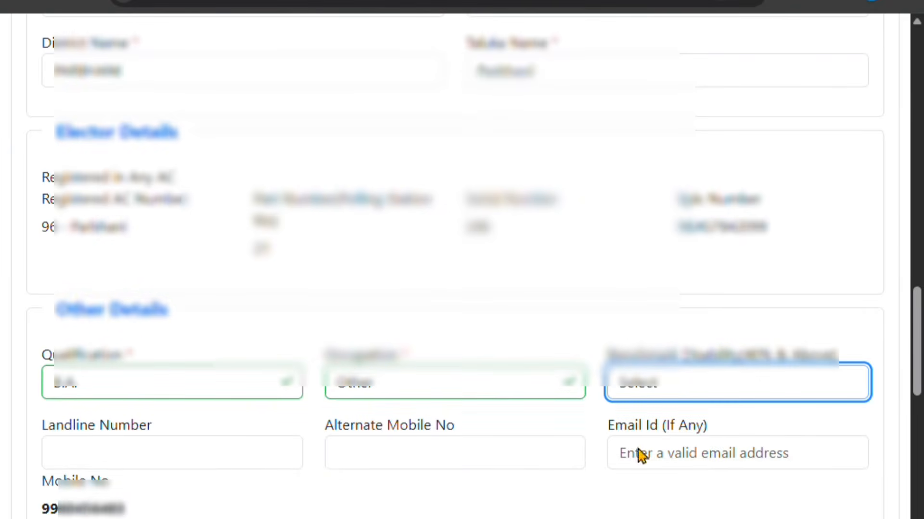
pyautogui.press('o')
pyautogui.scroll(-4, 513, 418)
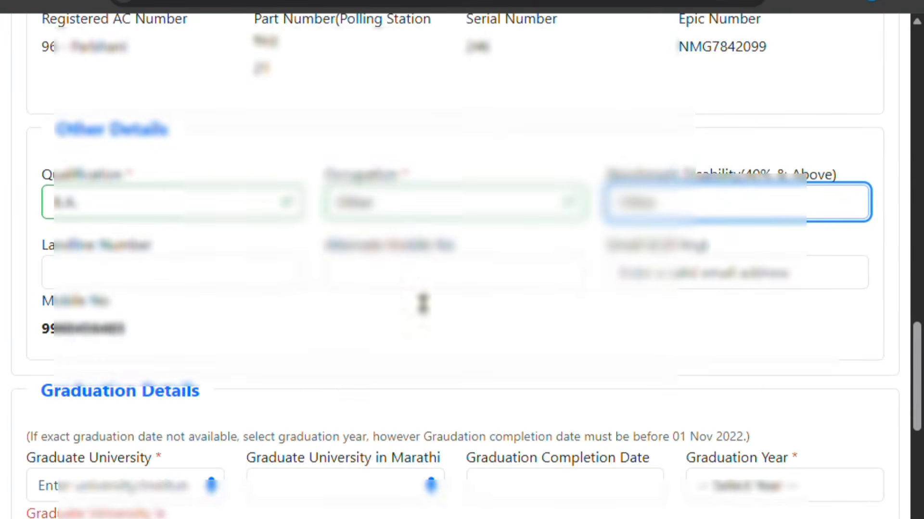
# Pick YCMO NASHIK (Marathi) as university and set completion date 09-08-2022, year 2022
pyautogui.scroll(-4, 233, 306)
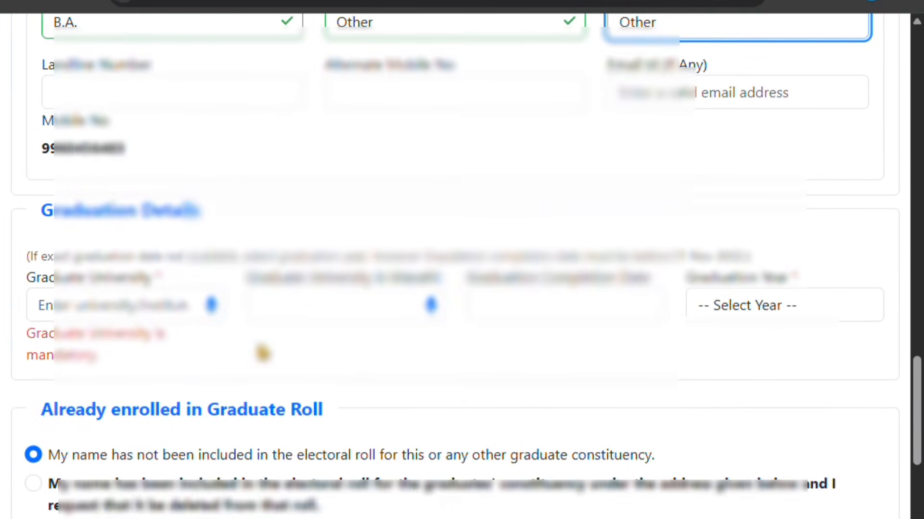
pyautogui.click(194, 322)
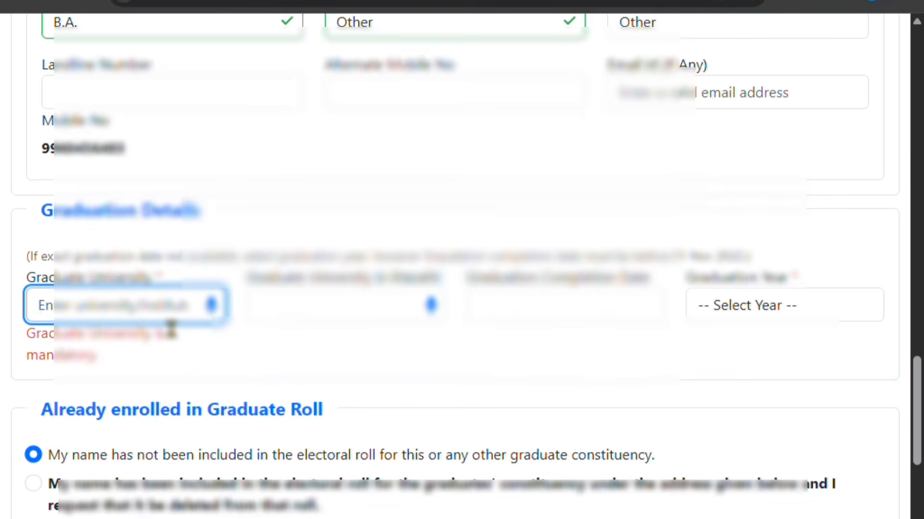
pyautogui.write('YC')
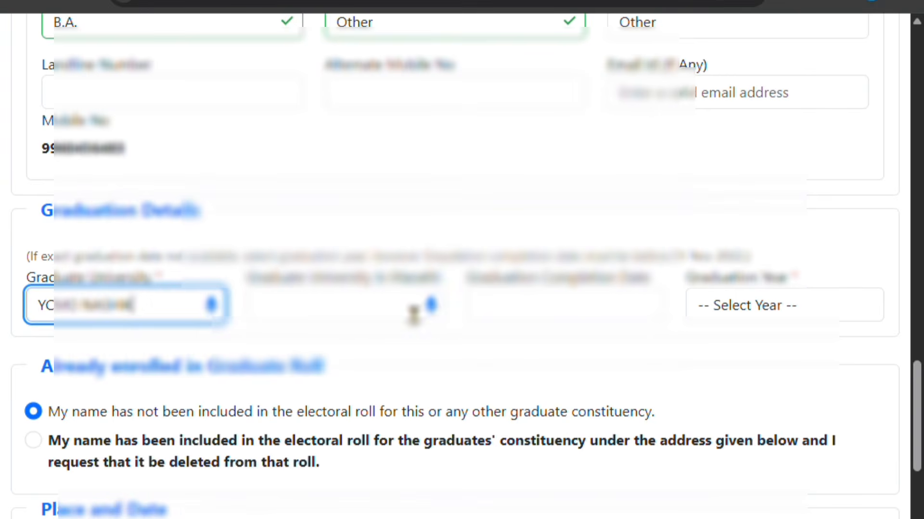
pyautogui.click(413, 315)
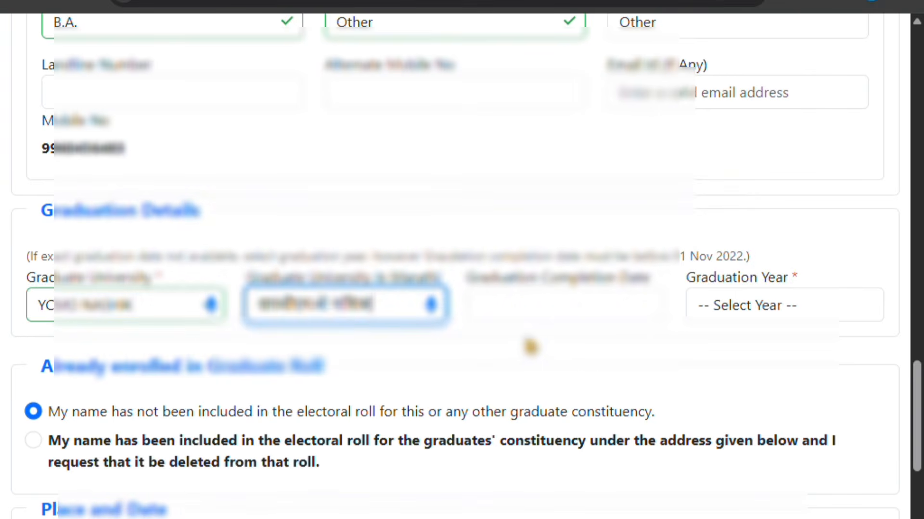
pyautogui.click(576, 315)
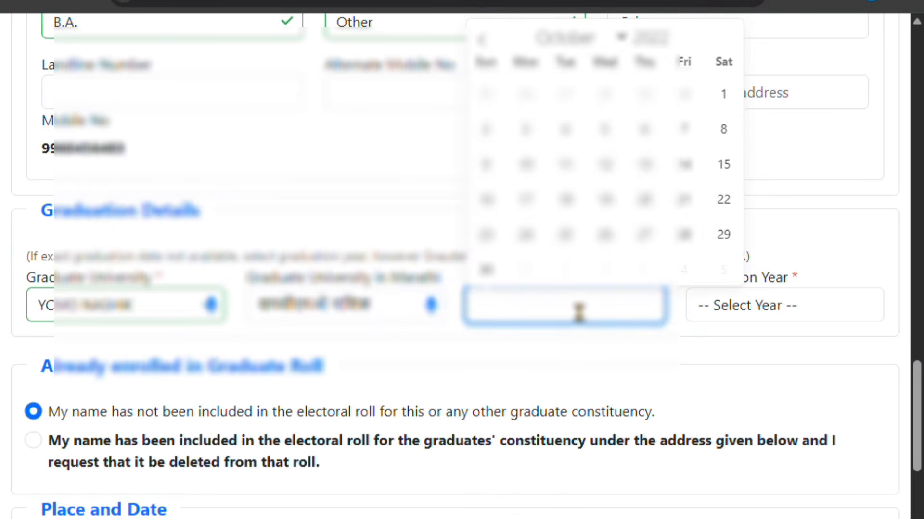
pyautogui.scroll(2, 578, 313)
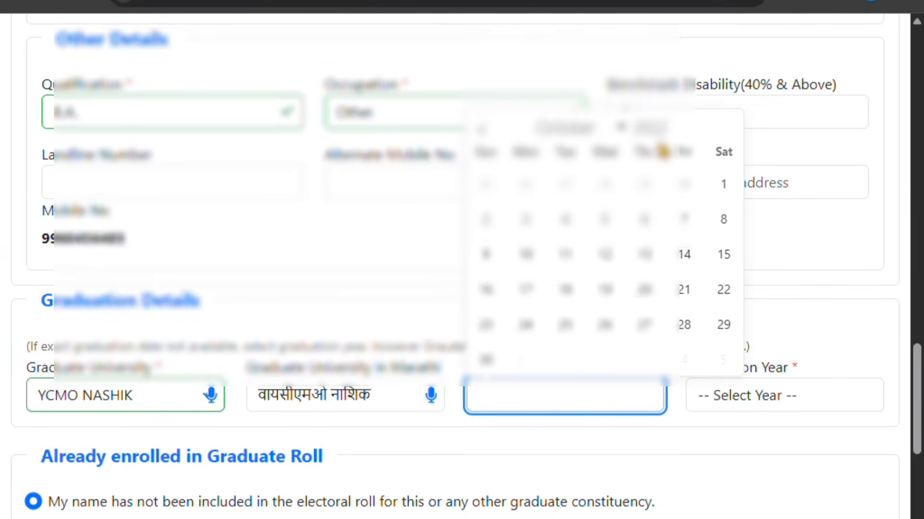
pyautogui.click(626, 129)
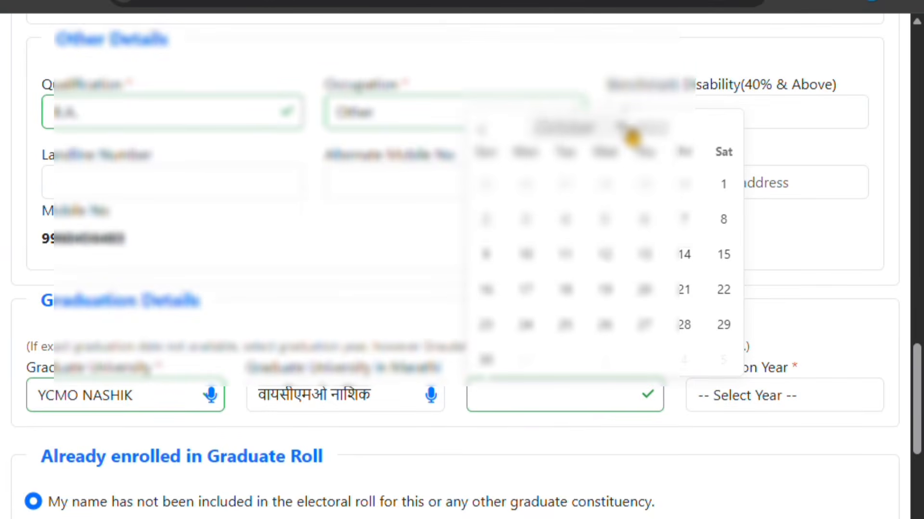
pyautogui.click(584, 375)
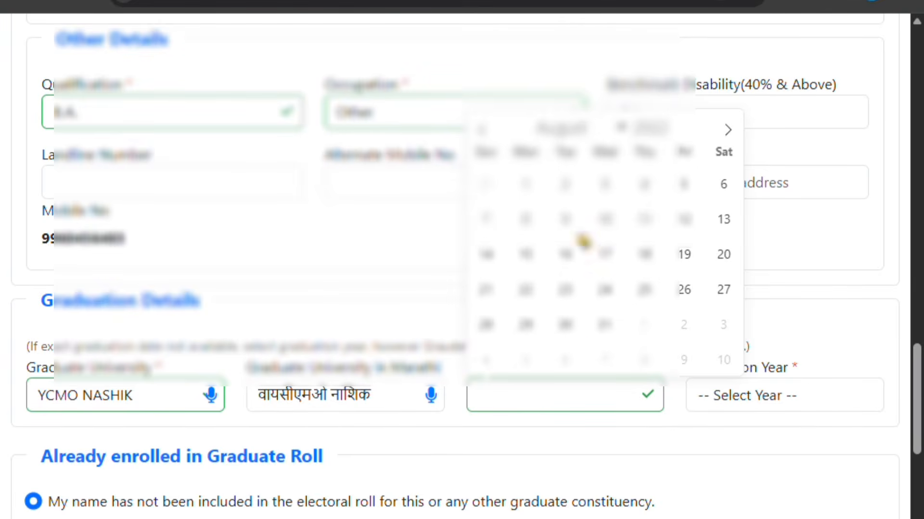
pyautogui.click(565, 219)
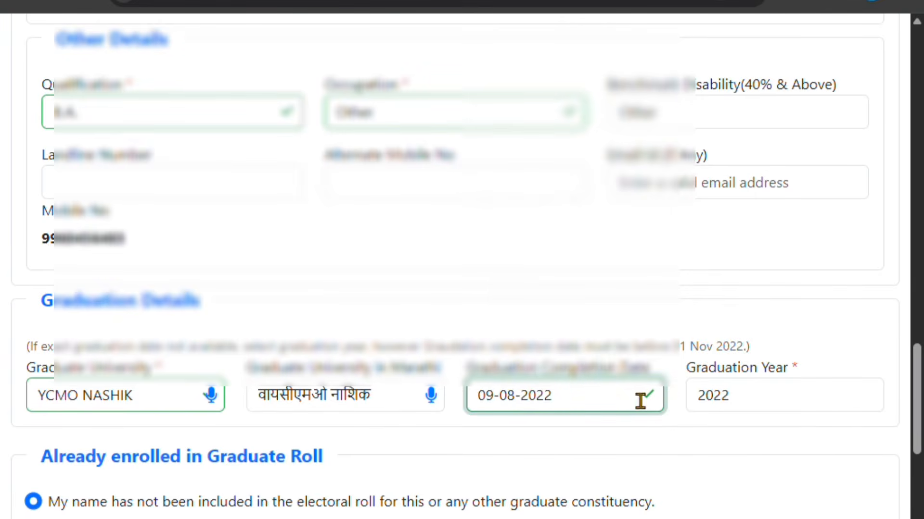
pyautogui.scroll(-2, 760, 395)
pyautogui.scroll(-2, 529, 366)
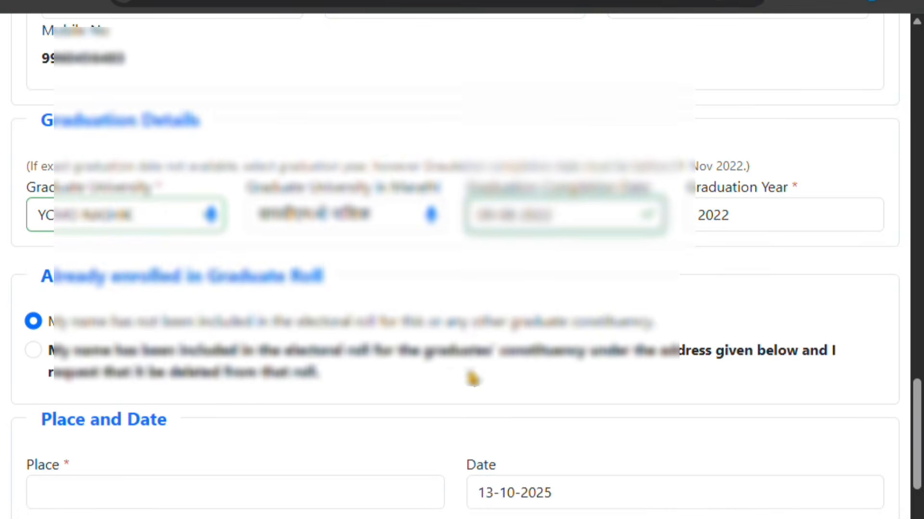
# Mark the applicant as not enrolled in another graduate roll and fill in the place
pyautogui.click(40, 362)
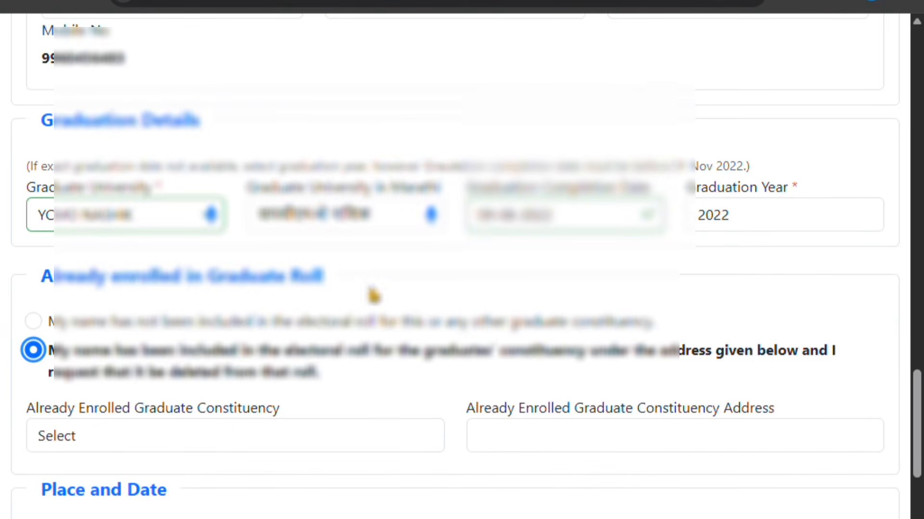
pyautogui.click(33, 320)
pyautogui.scroll(-3, 284, 327)
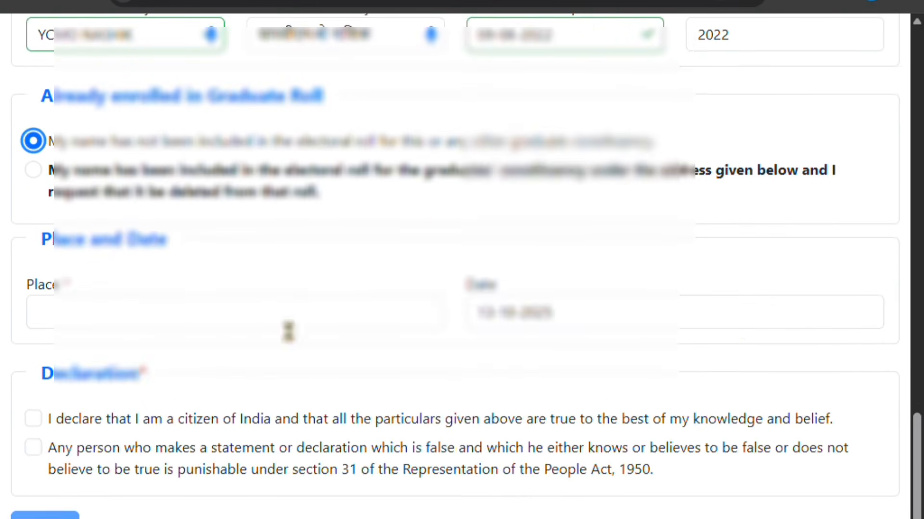
pyautogui.click(76, 320)
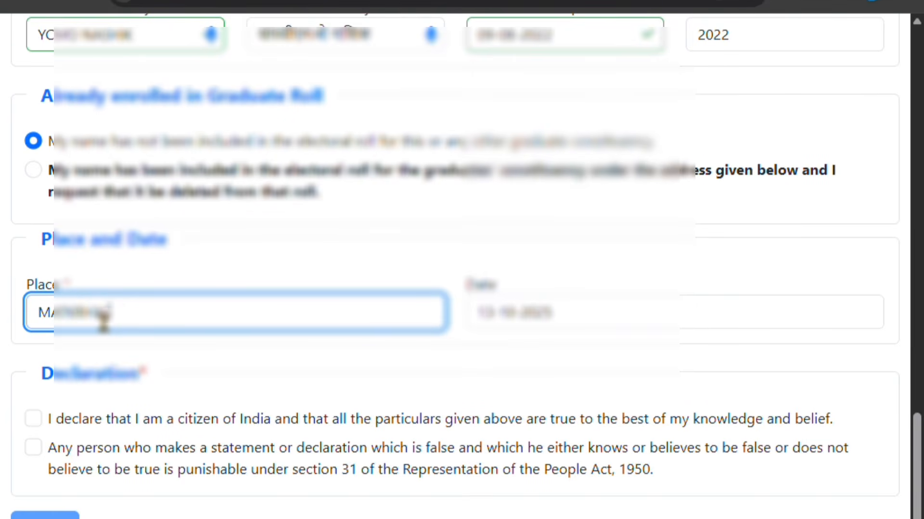
pyautogui.click(243, 397)
# Tick both declaration checkboxes and submit the application
pyautogui.scroll(-2, 380, 406)
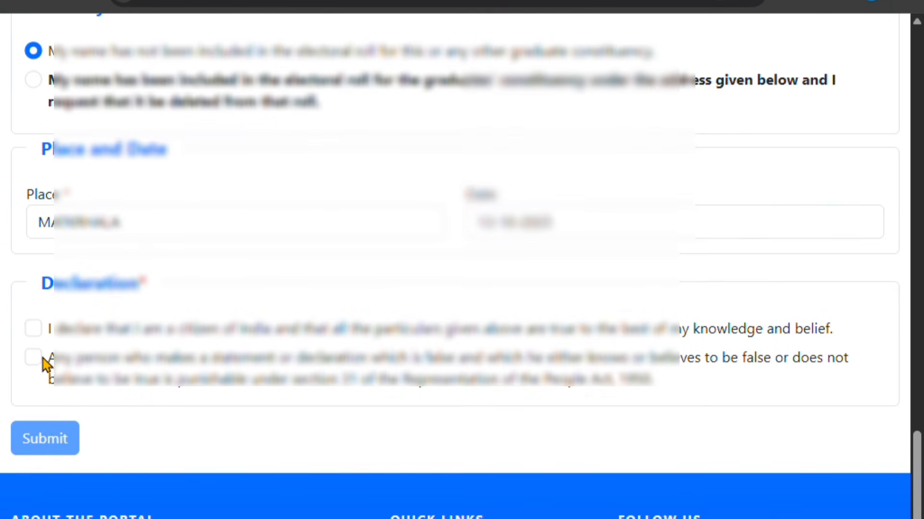
pyautogui.click(34, 329)
pyautogui.click(34, 359)
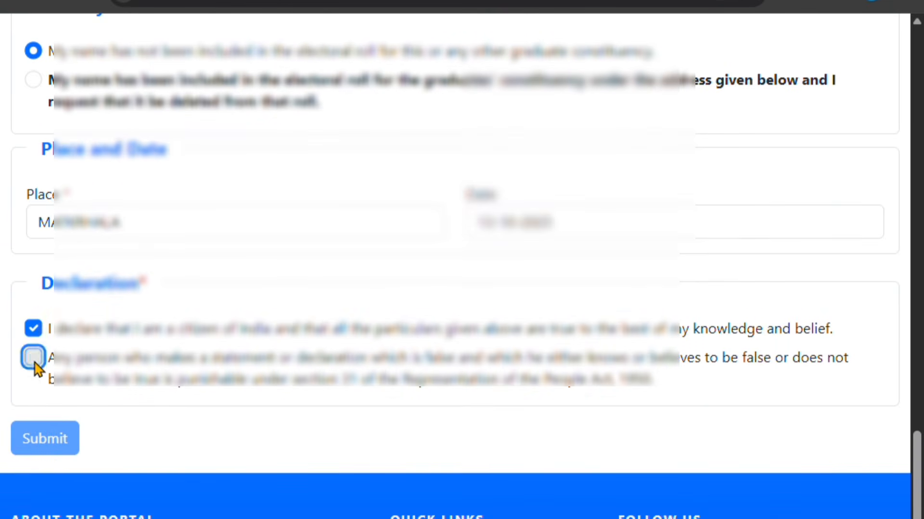
pyautogui.scroll(-2, 201, 363)
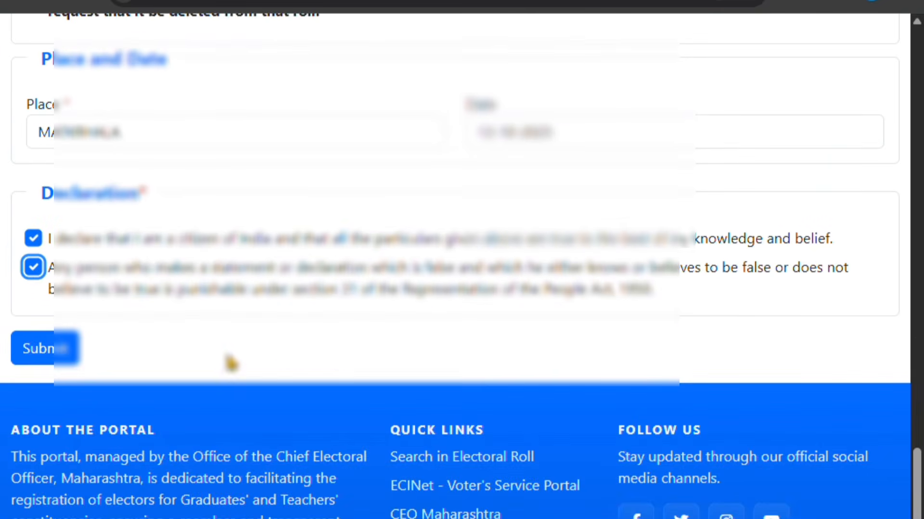
pyautogui.click(75, 370)
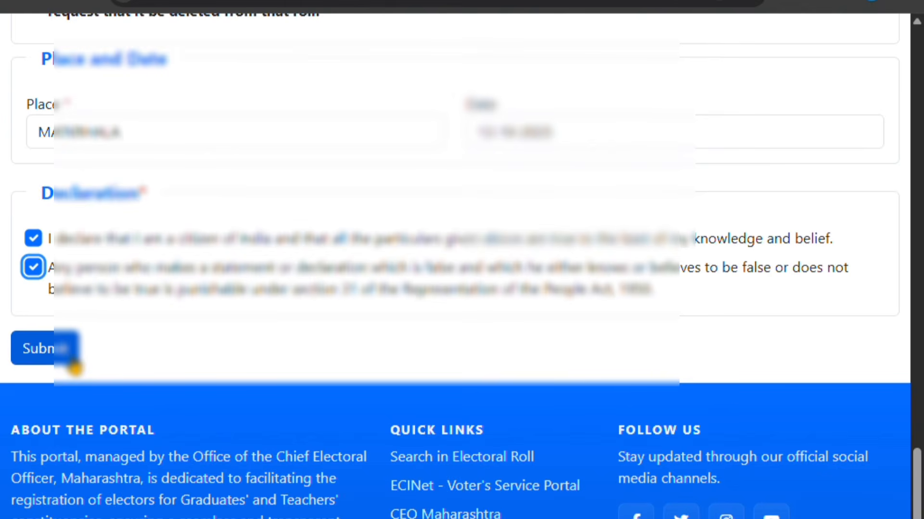
# Submit the form, then review the Application Preview down to Upload Document and back to Edit
pyautogui.click(56, 351)
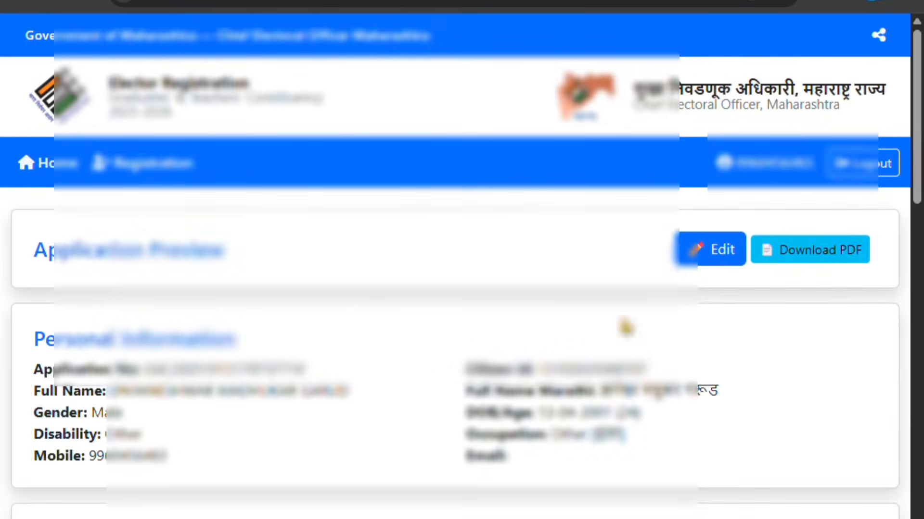
pyautogui.scroll(-2, 183, 373)
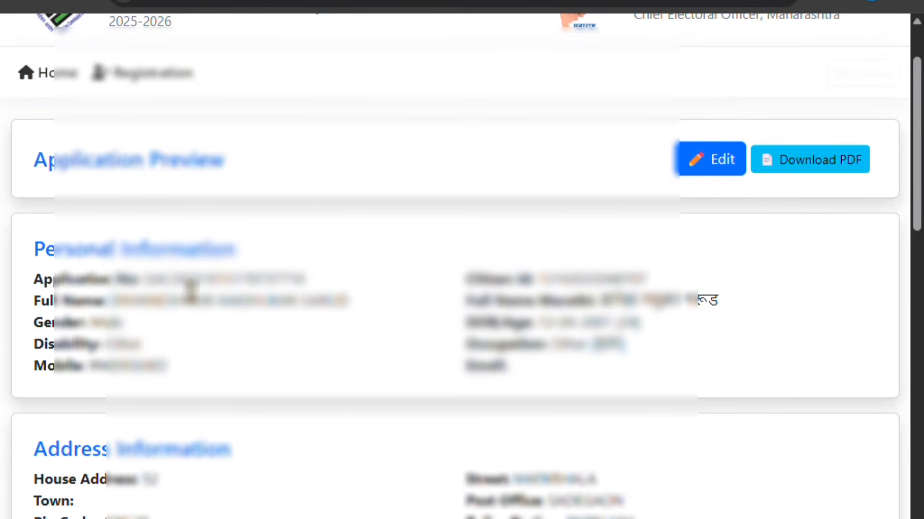
pyautogui.scroll(-2, 649, 317)
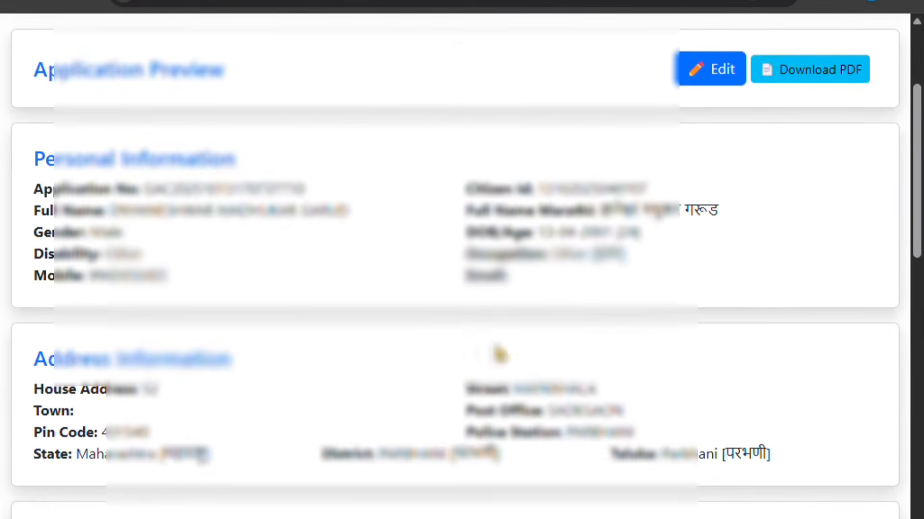
pyautogui.scroll(-6, 118, 404)
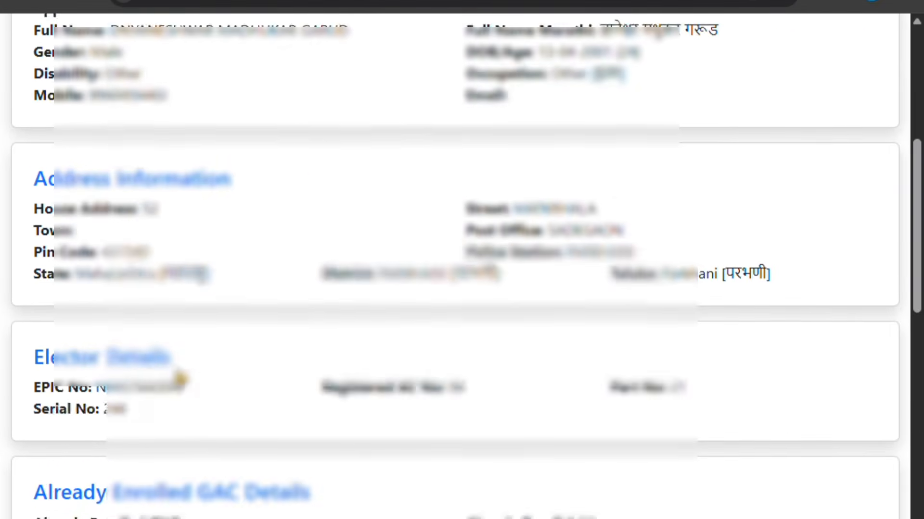
pyautogui.scroll(-4, 490, 322)
pyautogui.scroll(-2, 223, 371)
pyautogui.scroll(-2, 94, 395)
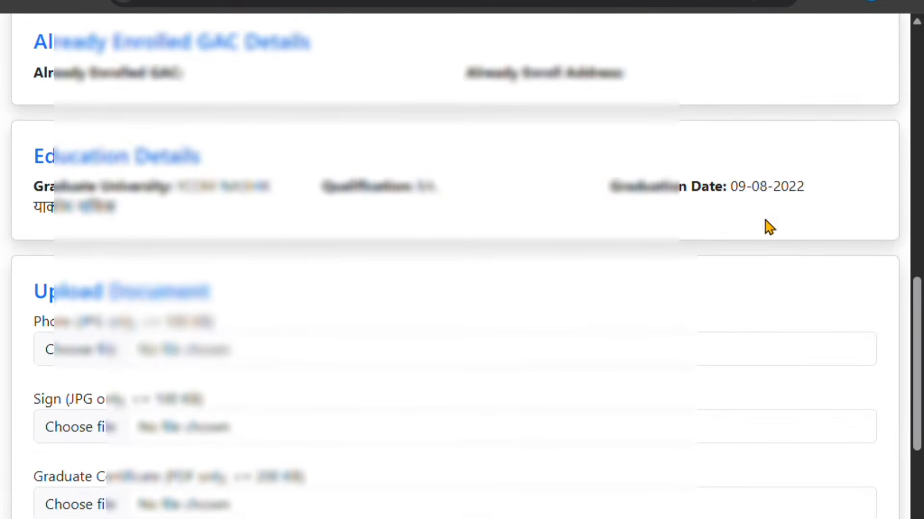
pyautogui.scroll(-2, 801, 207)
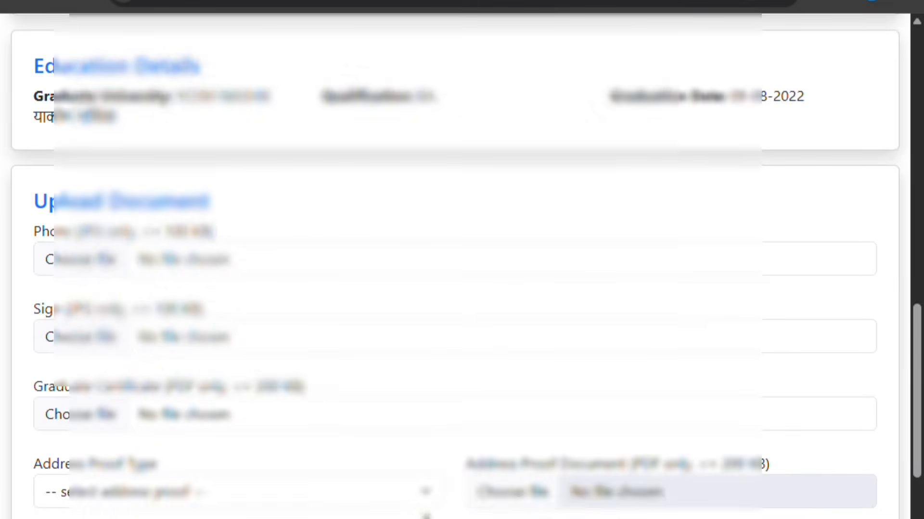
pyautogui.scroll(8, 526, 427)
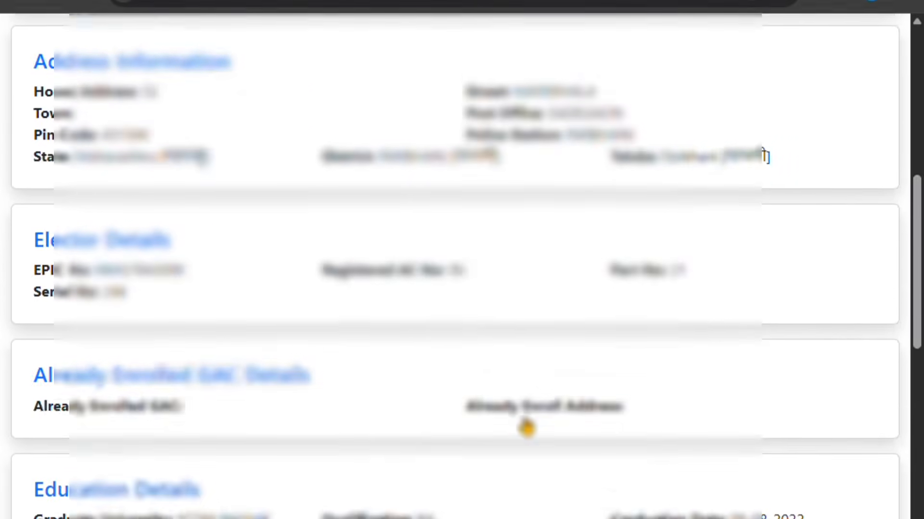
pyautogui.scroll(4, 525, 427)
pyautogui.scroll(4, 522, 385)
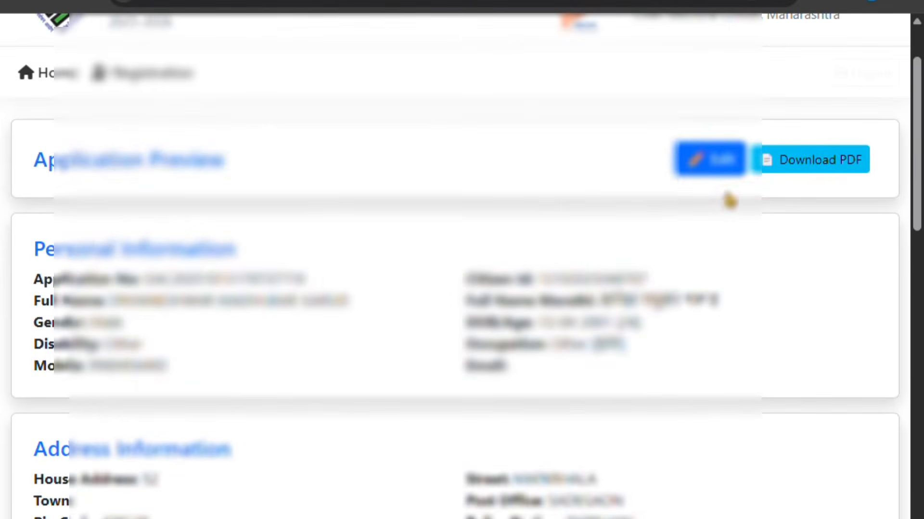
pyautogui.click(728, 172)
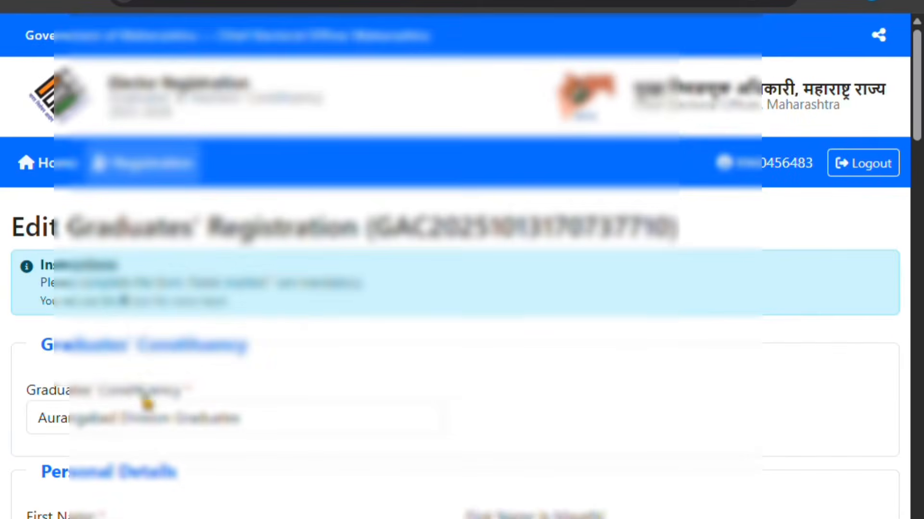
pyautogui.scroll(-5, 150, 401)
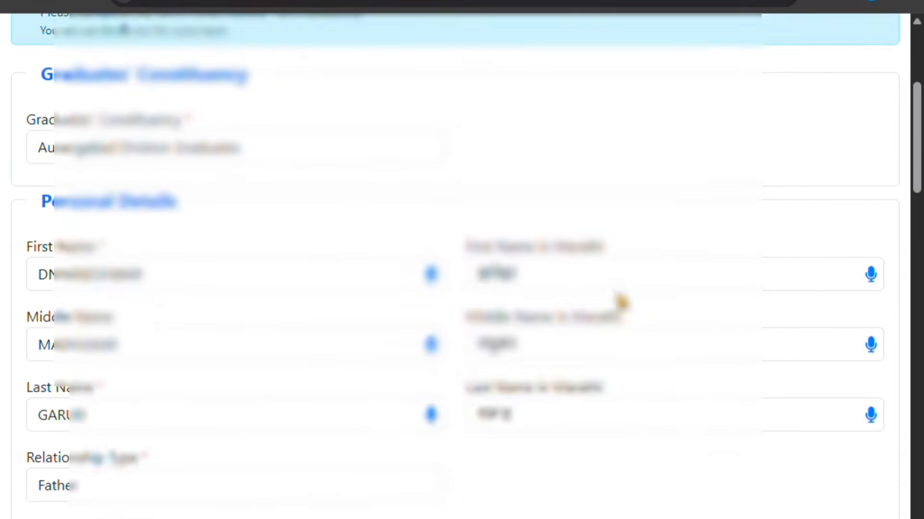
pyautogui.scroll(-8, 621, 300)
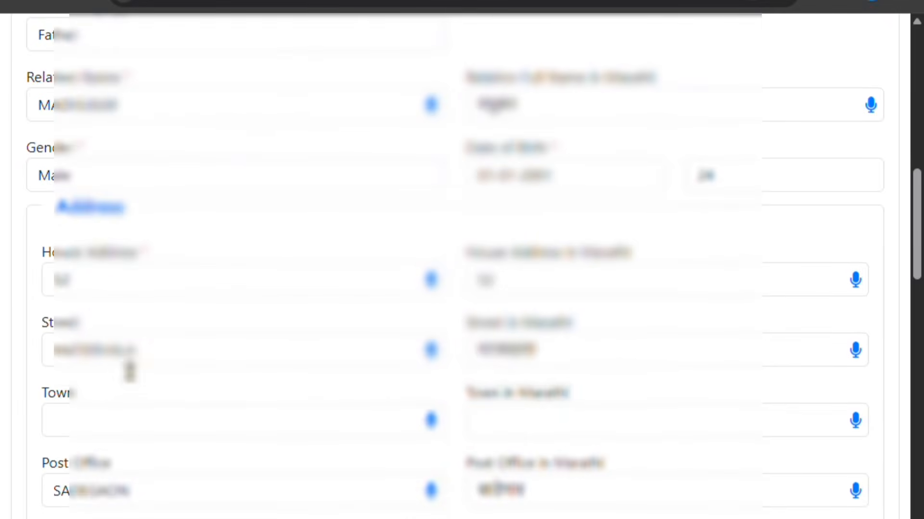
pyautogui.scroll(-2, 130, 371)
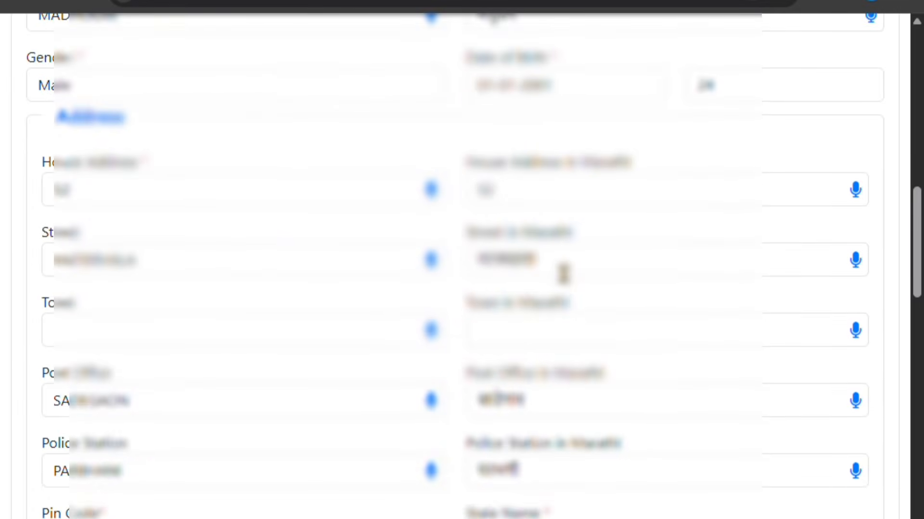
pyautogui.click(563, 274)
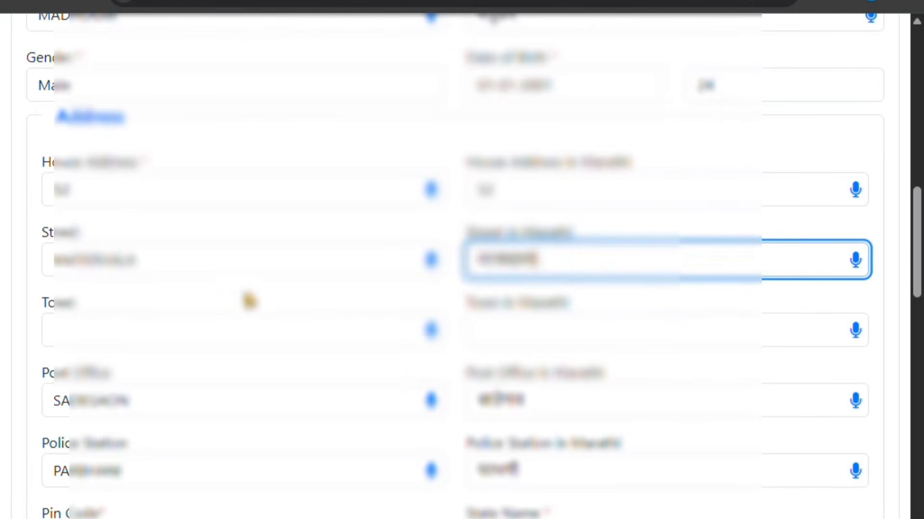
pyautogui.click(366, 289)
pyautogui.scroll(-8, 270, 284)
pyautogui.scroll(-8, 633, 323)
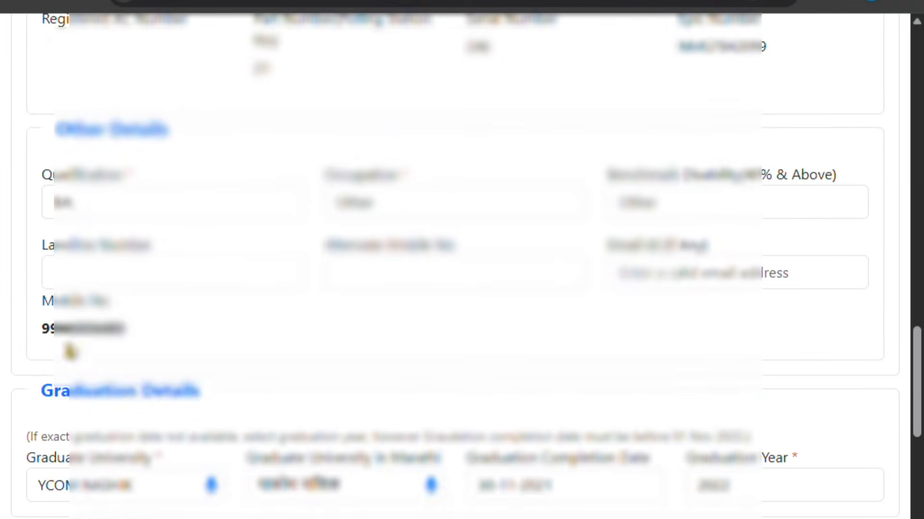
pyautogui.scroll(-7, 766, 479)
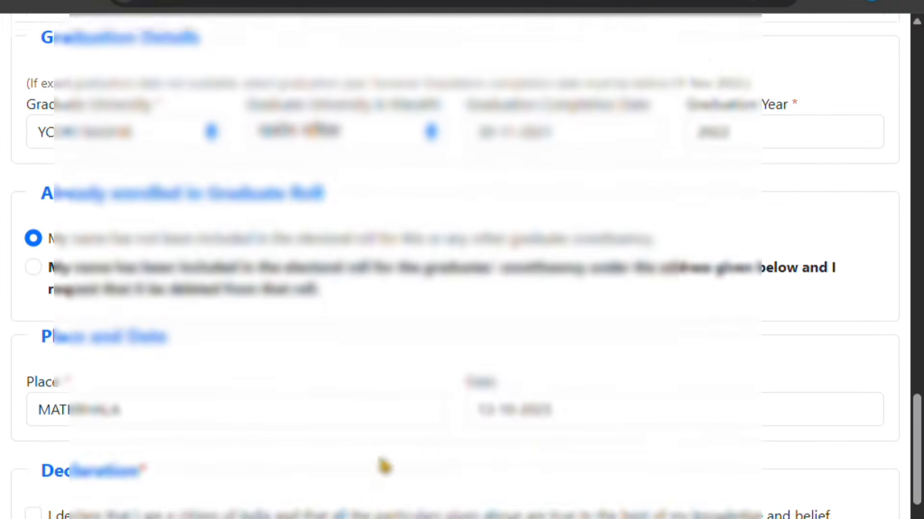
pyautogui.scroll(15, 408, 353)
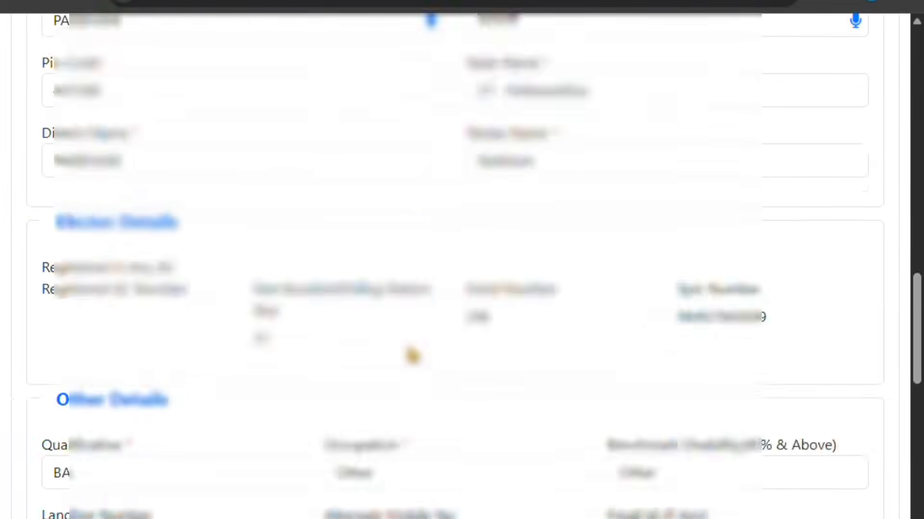
pyautogui.scroll(15, 412, 355)
pyautogui.scroll(-15, 867, 332)
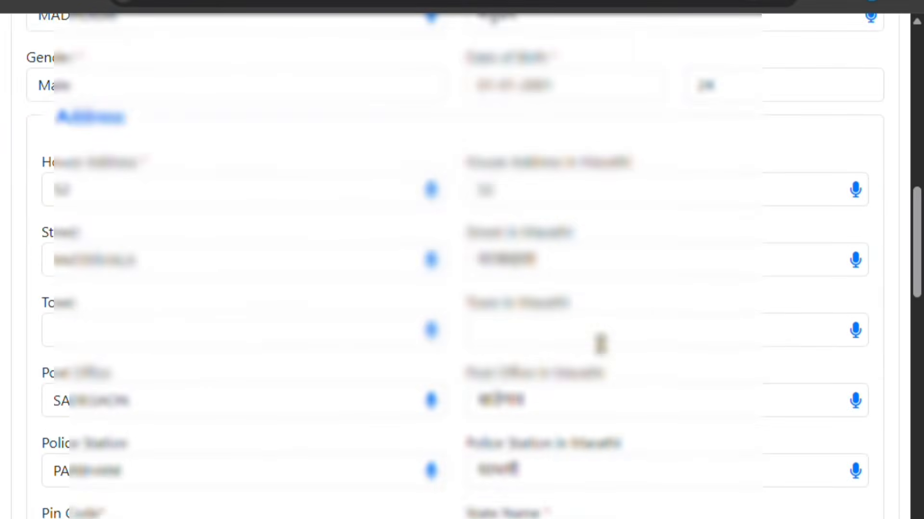
pyautogui.scroll(-5, 598, 354)
pyautogui.scroll(-9, 552, 351)
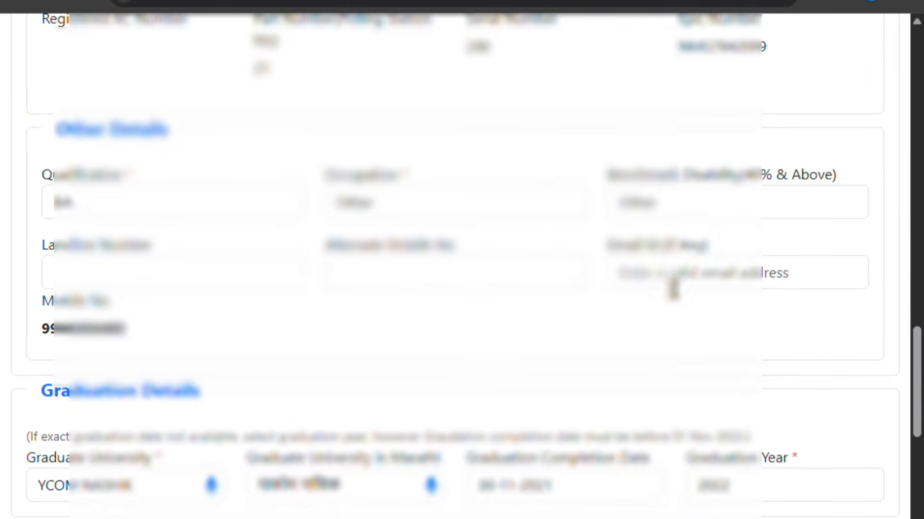
# Enter the applicant's e-mail address in the Email Id field, correcting its final letter
pyautogui.click(657, 284)
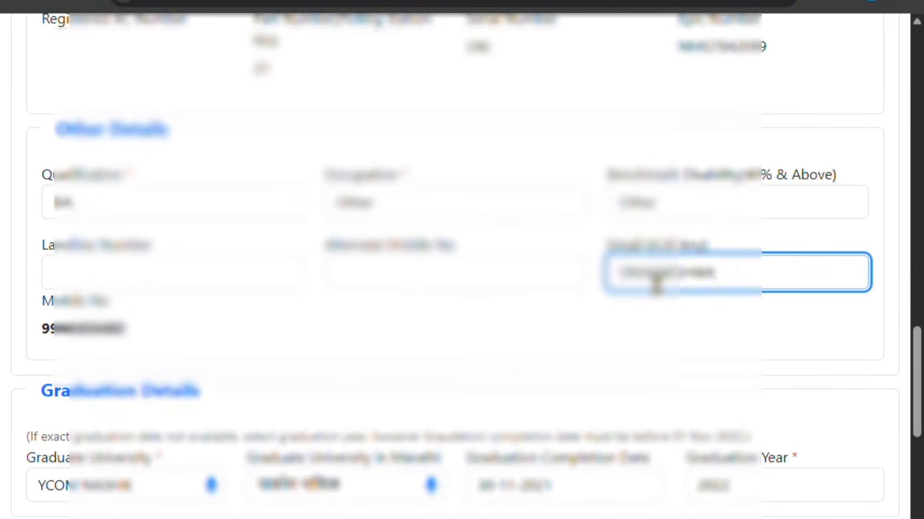
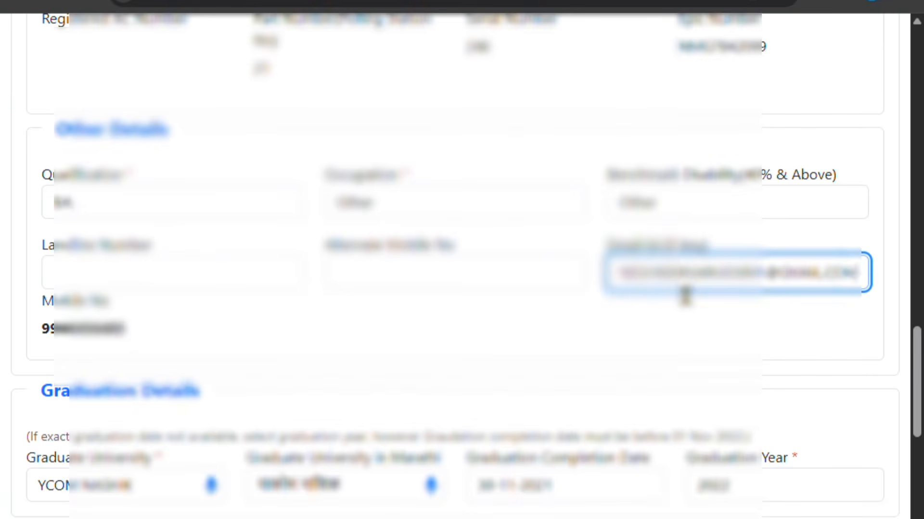
pyautogui.click(696, 329)
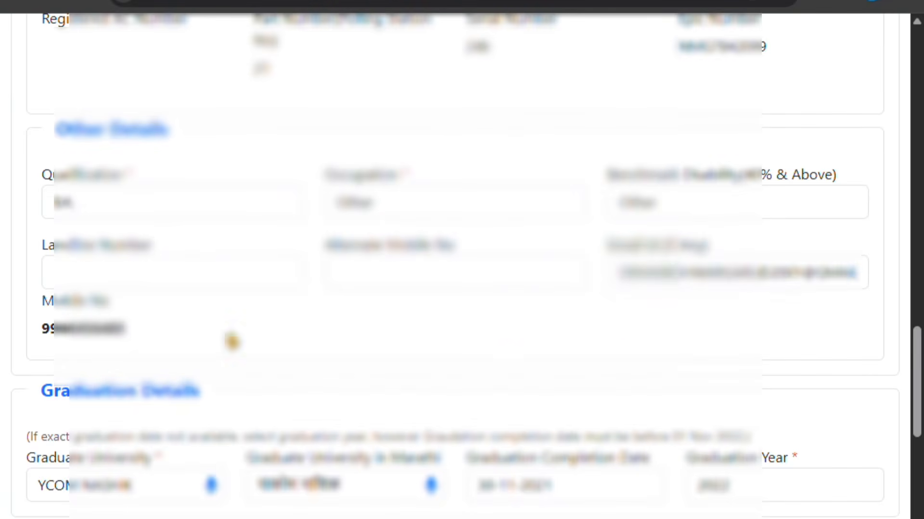
pyautogui.scroll(-5, 228, 344)
pyautogui.scroll(-8, 225, 346)
# Tick both declaration checkboxes and submit the edited application
pyautogui.click(32, 239)
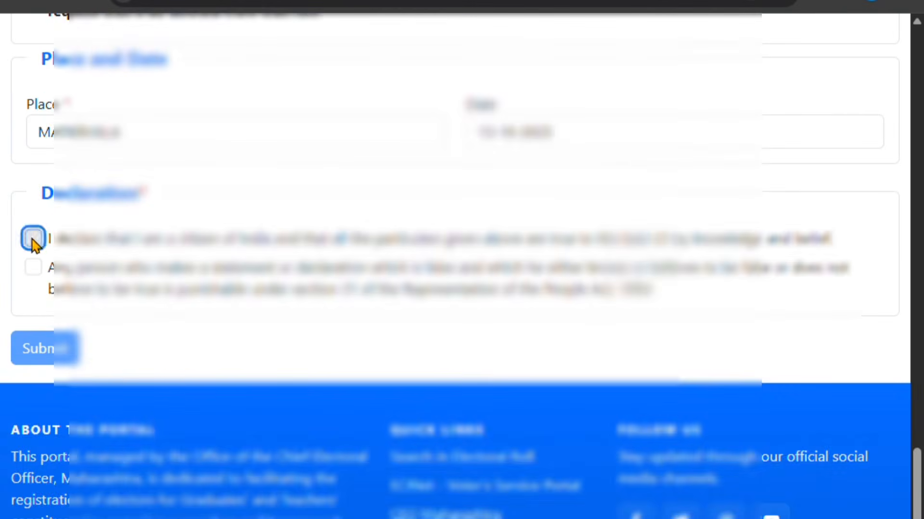
pyautogui.click(33, 267)
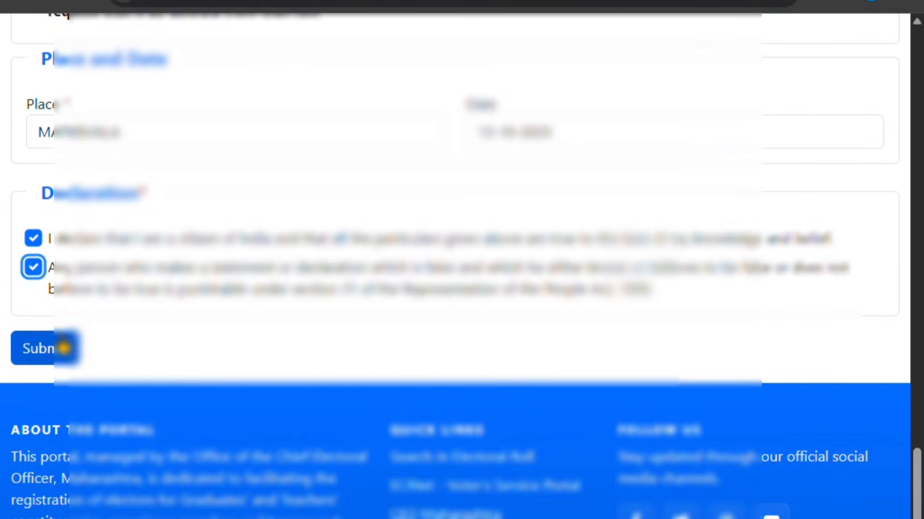
pyautogui.click(60, 347)
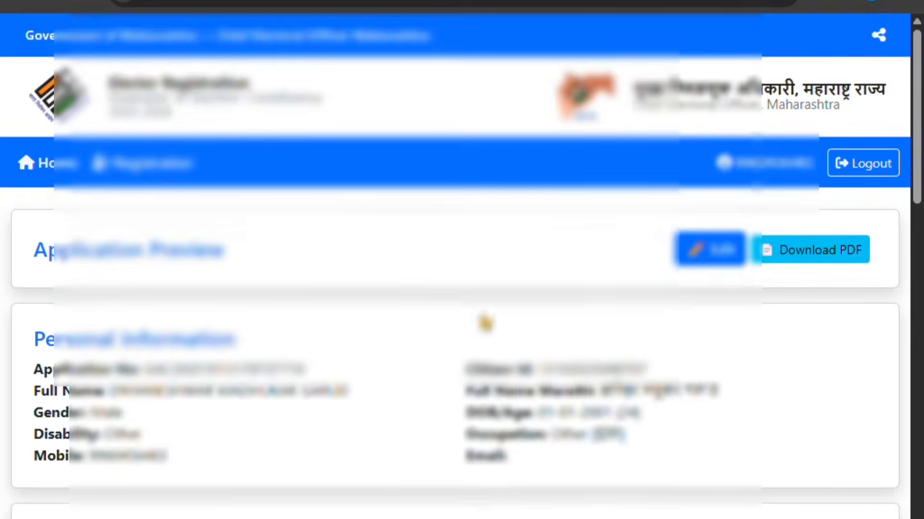
# Scroll the preview to Upload Document and try the Photo file picker without choosing a file
pyautogui.scroll(-4, 424, 315)
pyautogui.scroll(-2, 181, 274)
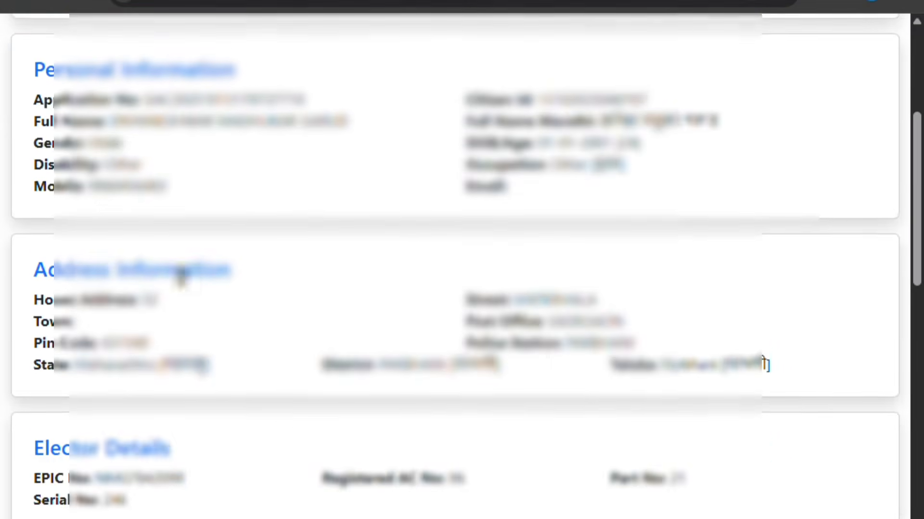
pyautogui.scroll(-10, 304, 306)
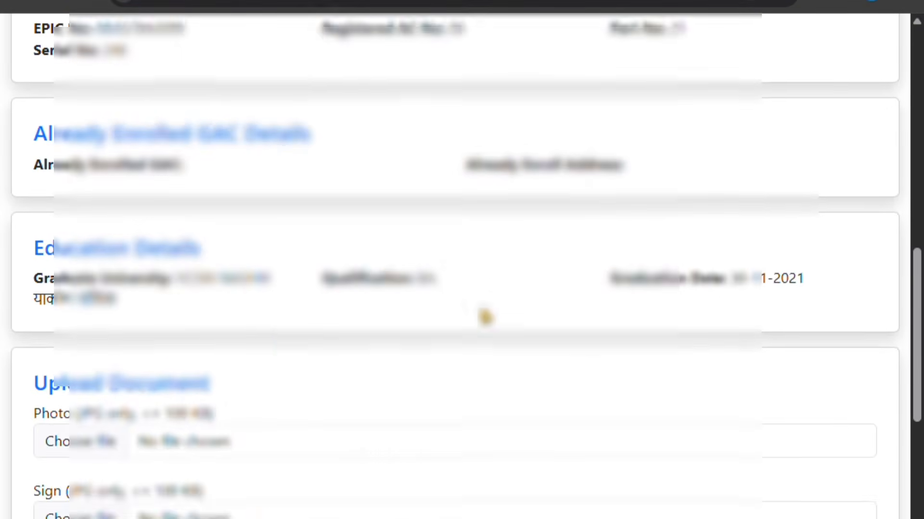
pyautogui.scroll(-4, 248, 334)
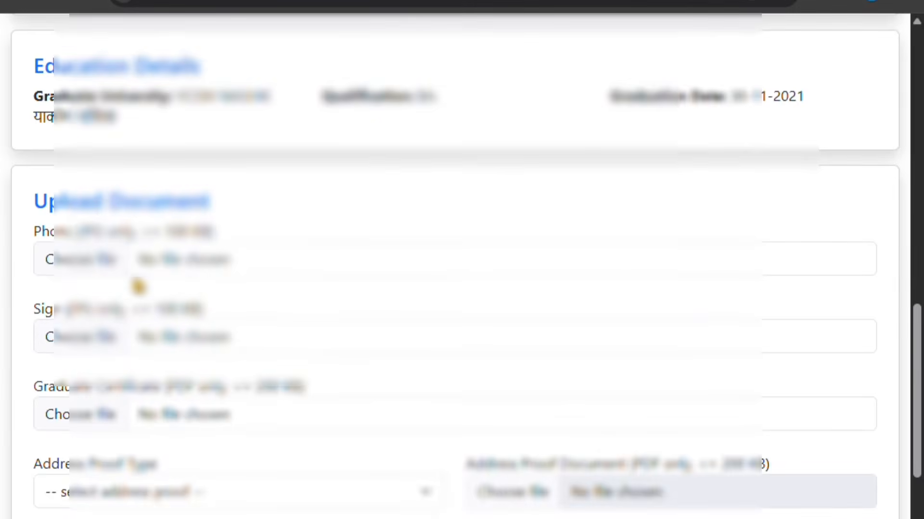
pyautogui.click(94, 265)
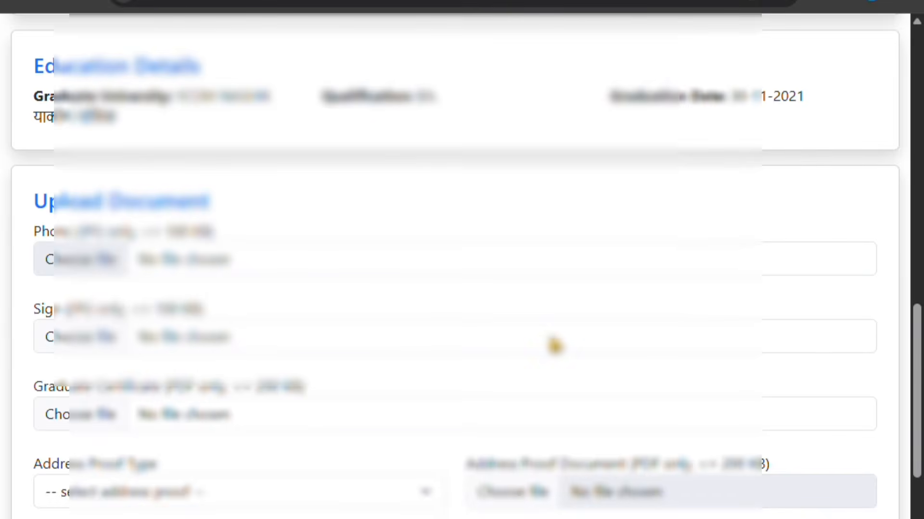
pyautogui.click(551, 339)
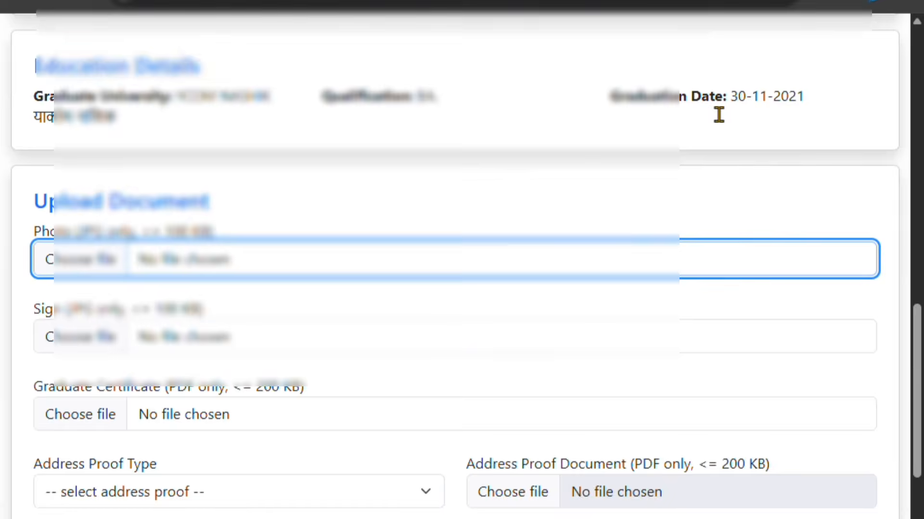
# Upload the applicant's photo JPG in the Photo field
pyautogui.scroll(3, 656, 333)
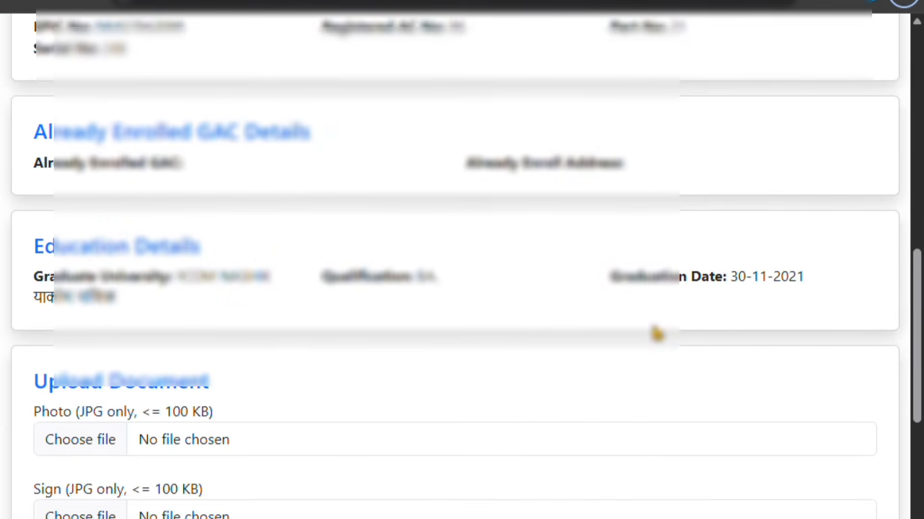
pyautogui.scroll(-3, 202, 251)
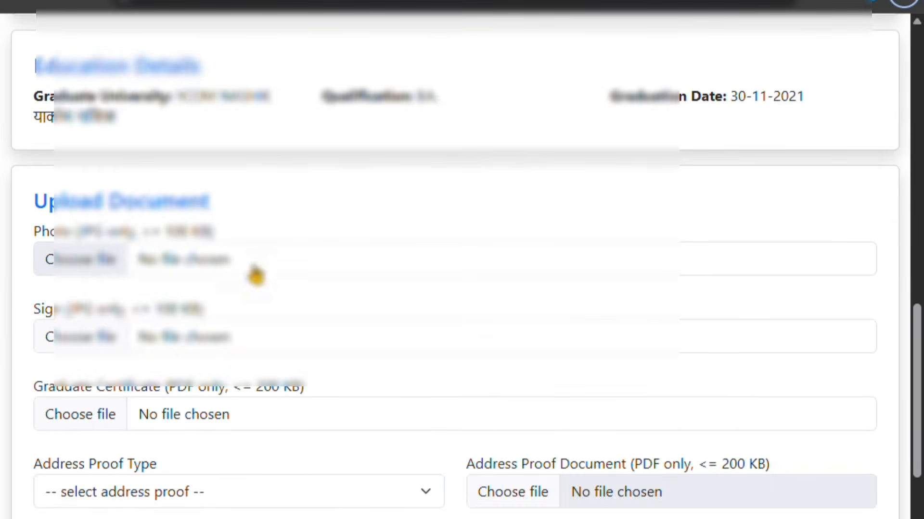
pyautogui.click(111, 260)
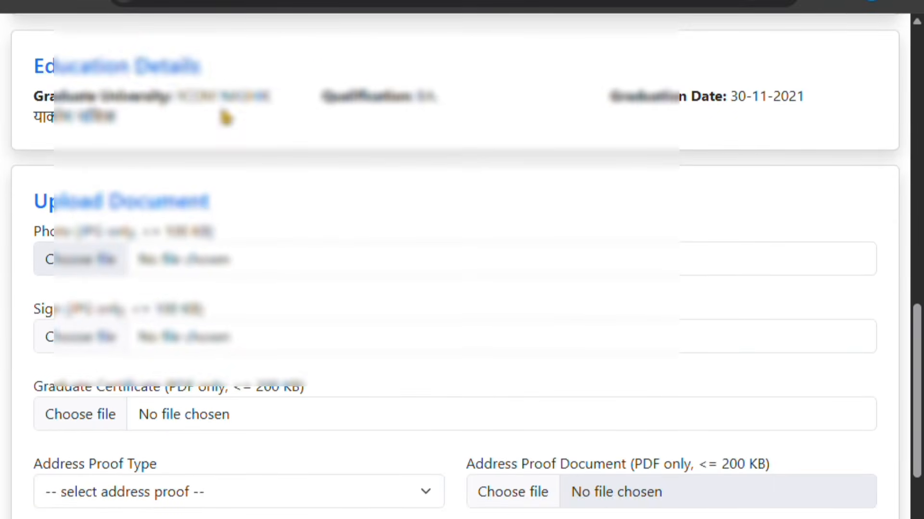
pyautogui.click(467, 344)
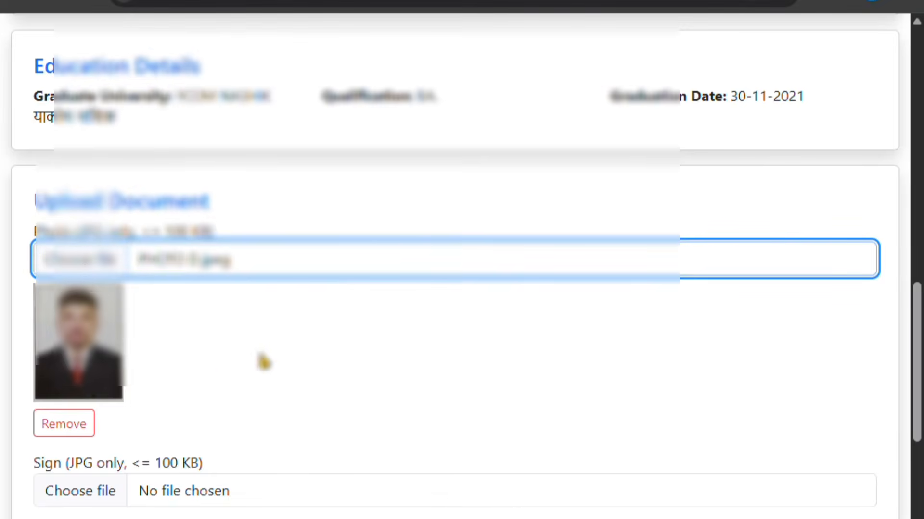
# Upload sign.jpeg as the applicant's signature
pyautogui.scroll(-4, 100, 345)
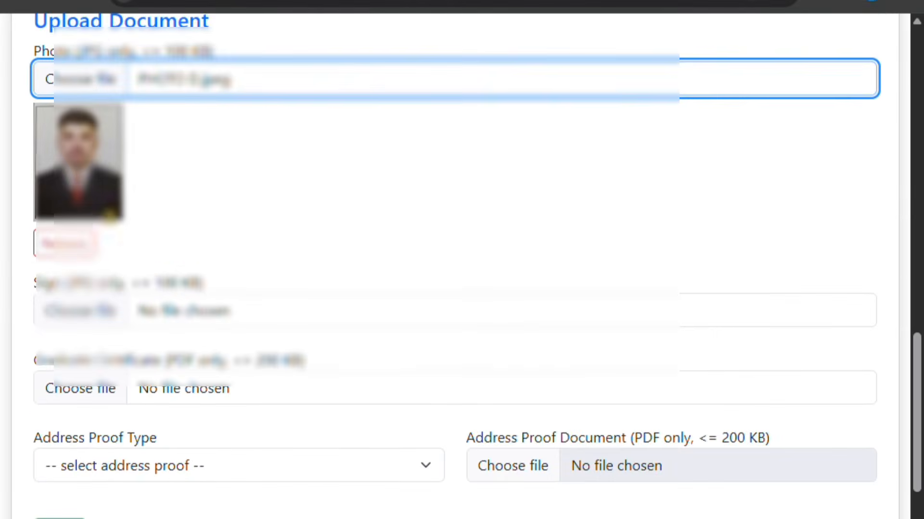
pyautogui.scroll(-2, 103, 241)
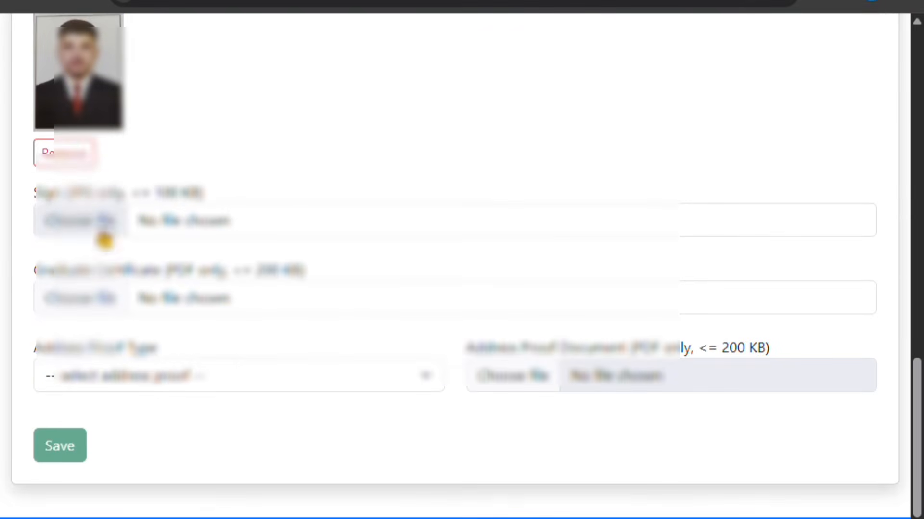
pyautogui.click(82, 225)
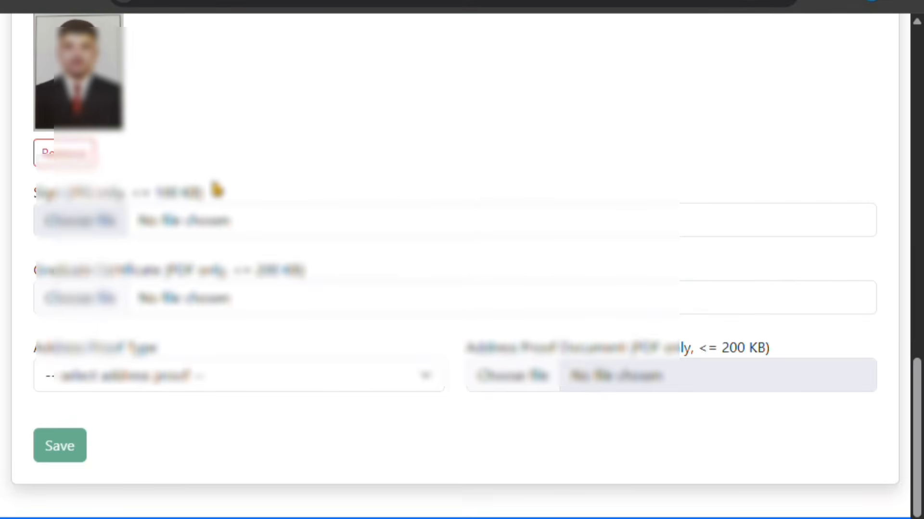
pyautogui.click(472, 341)
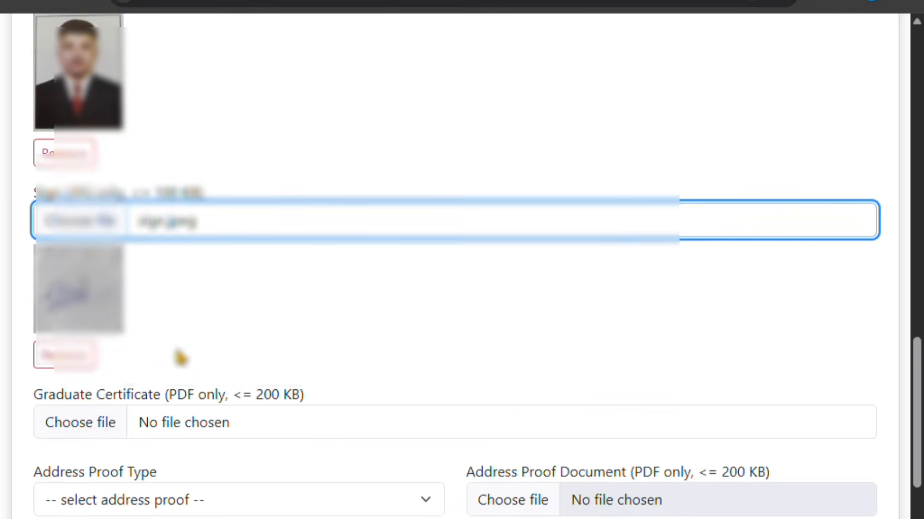
pyautogui.scroll(-3, 274, 295)
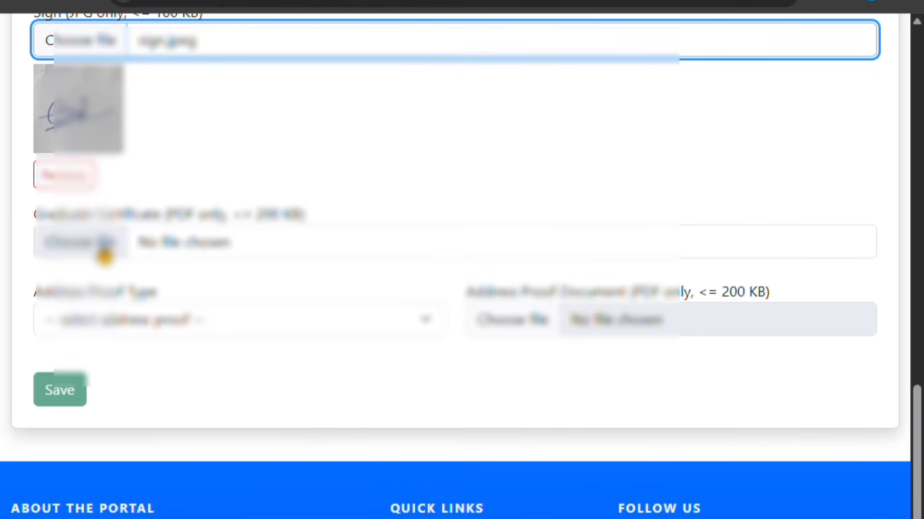
pyautogui.click(103, 255)
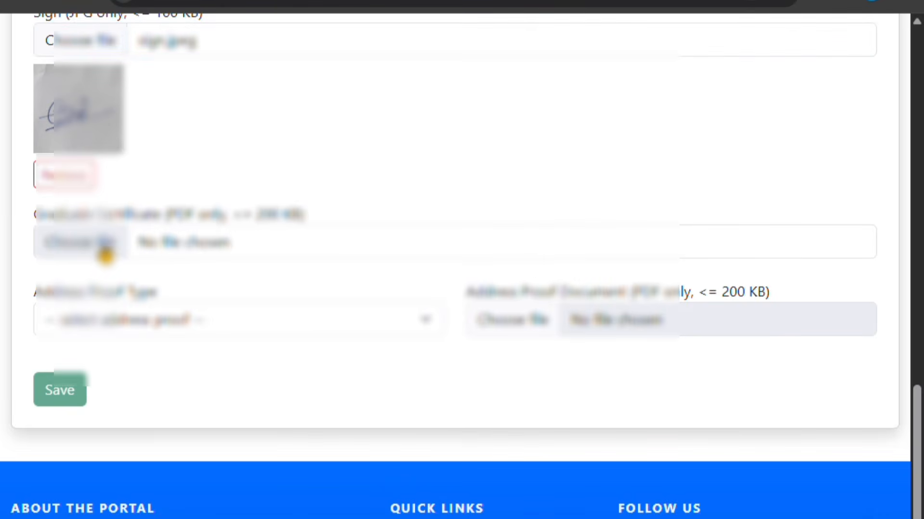